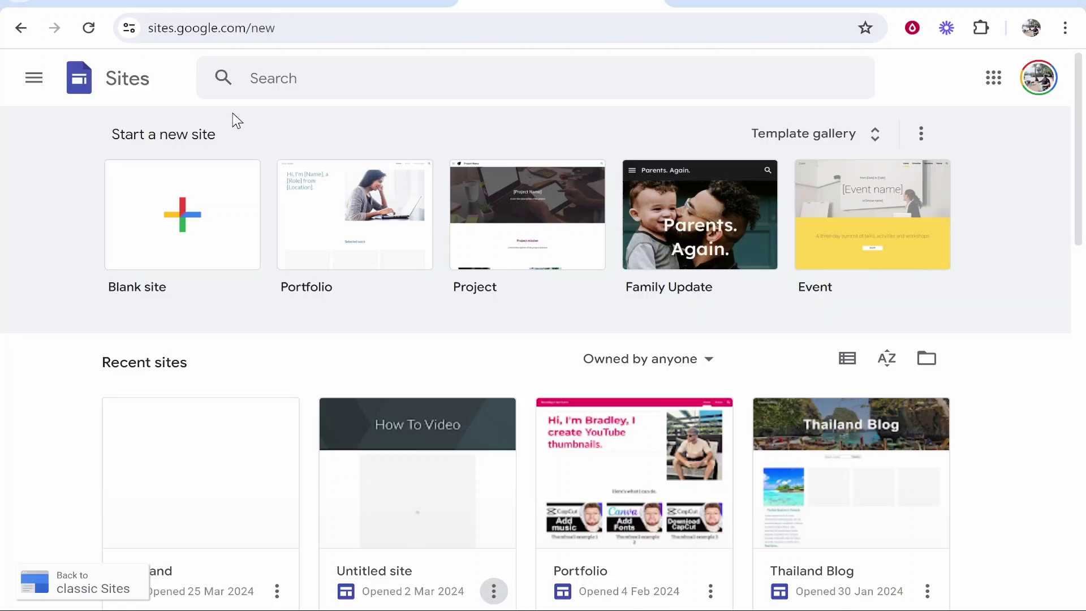
Create a blank site and replace the header title with 'Thumbnail Template'.
{"action": "left_click", "coordinate": [185, 176]}
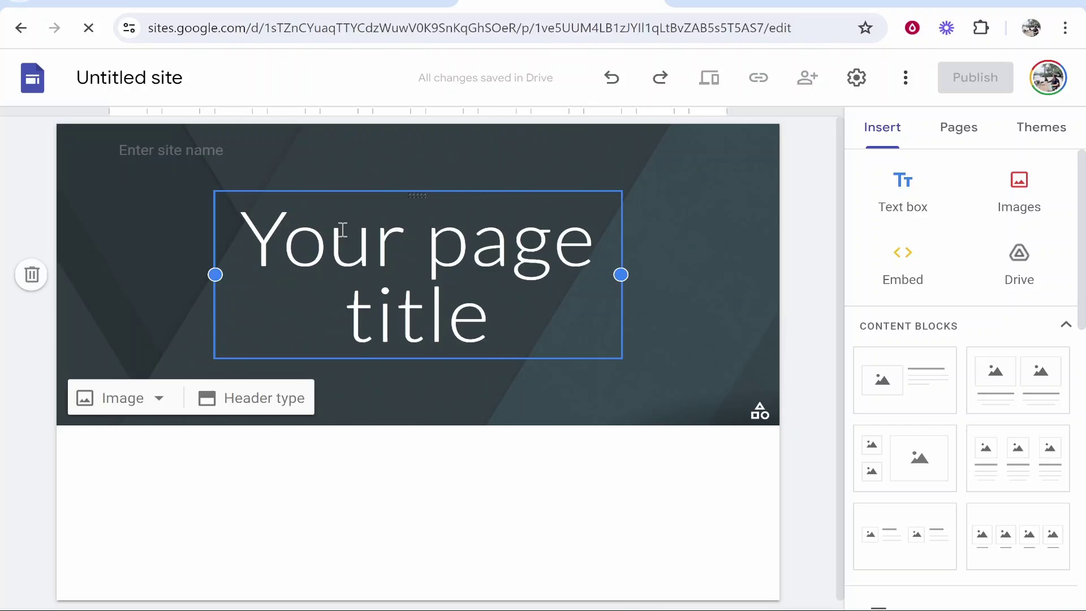
{"action": "left_click", "coordinate": [343, 229]}
{"action": "mouse_move", "coordinate": [485, 310]}
{"action": "left_mouse_down"}
{"action": "mouse_move", "coordinate": [262, 254]}
{"action": "mouse_move", "coordinate": [526, 322]}
{"action": "left_mouse_up"}
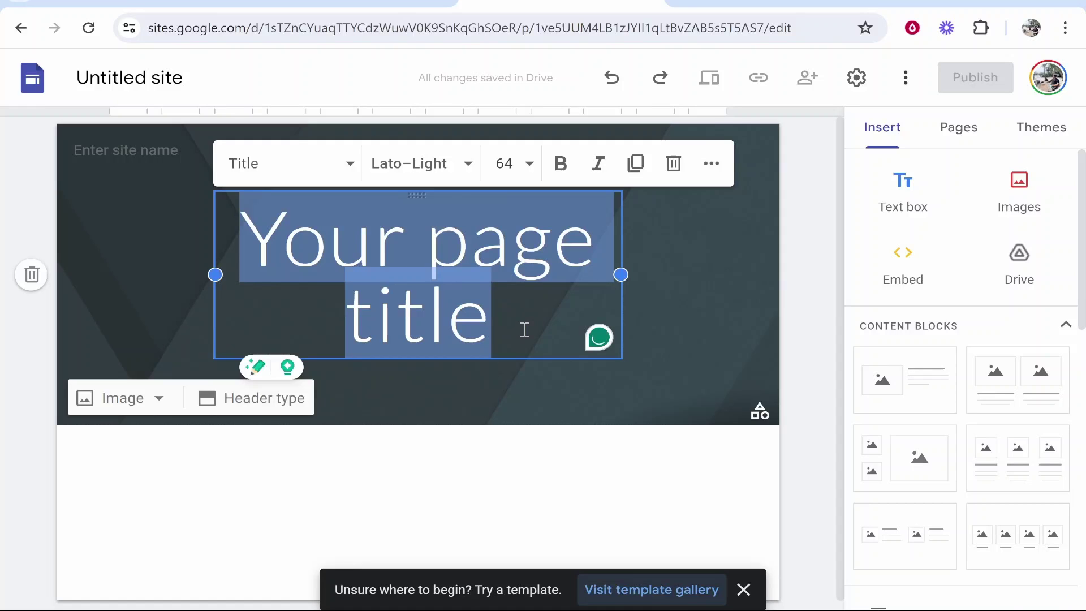
{"action": "type", "text": "Thumbnail Template"}
Format the header title in bold Arial at size 48.
{"action": "left_click_drag", "start_coordinate": [590, 311], "coordinate": [177, 252]}
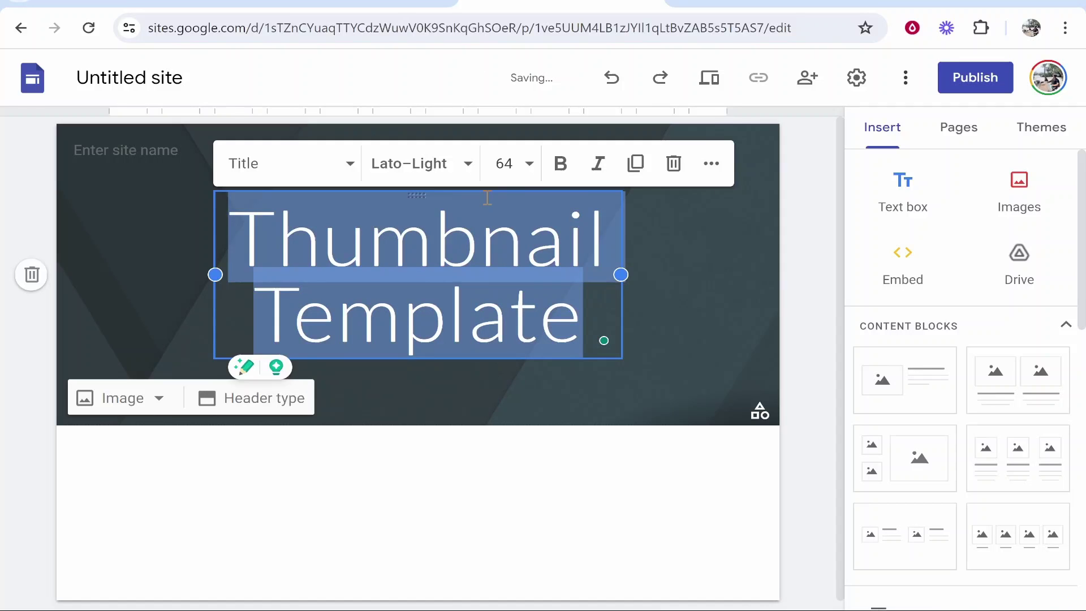
{"action": "left_click", "coordinate": [560, 163]}
{"action": "left_click", "coordinate": [456, 168]}
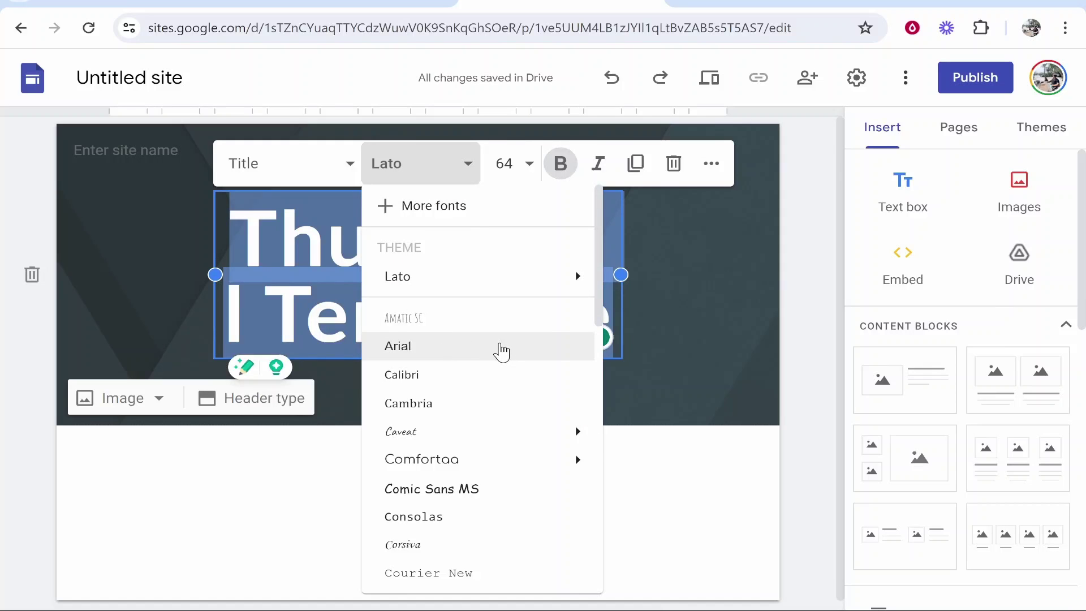
{"action": "left_click", "coordinate": [501, 351]}
{"action": "left_click", "coordinate": [512, 163]}
{"action": "left_click", "coordinate": [528, 487]}
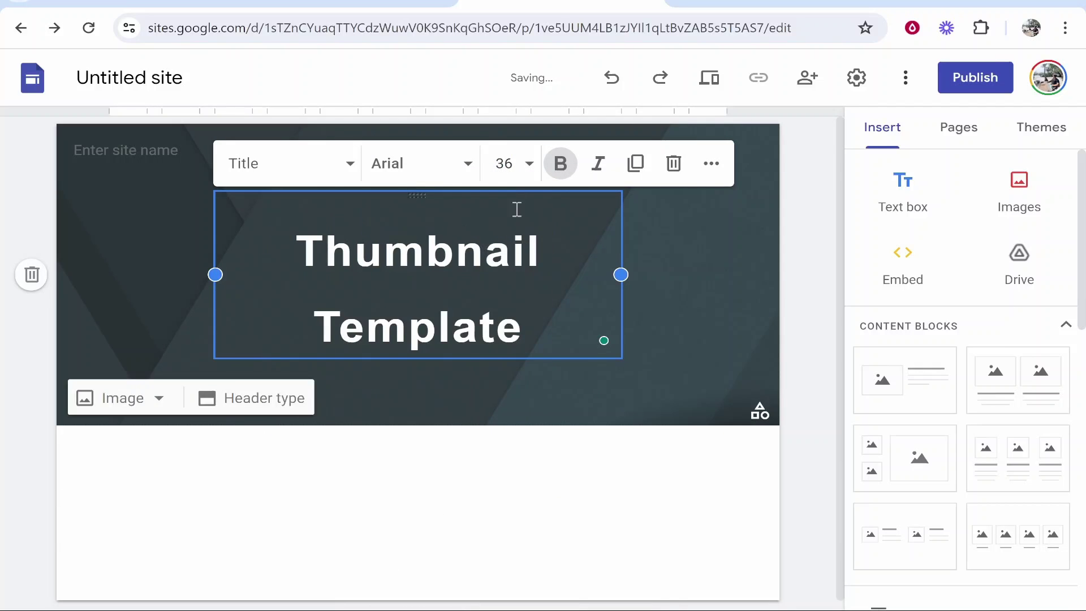
{"action": "left_click", "coordinate": [509, 163]}
{"action": "scroll", "coordinate": [501, 351], "scroll_direction": "down", "scroll_amount": 3}
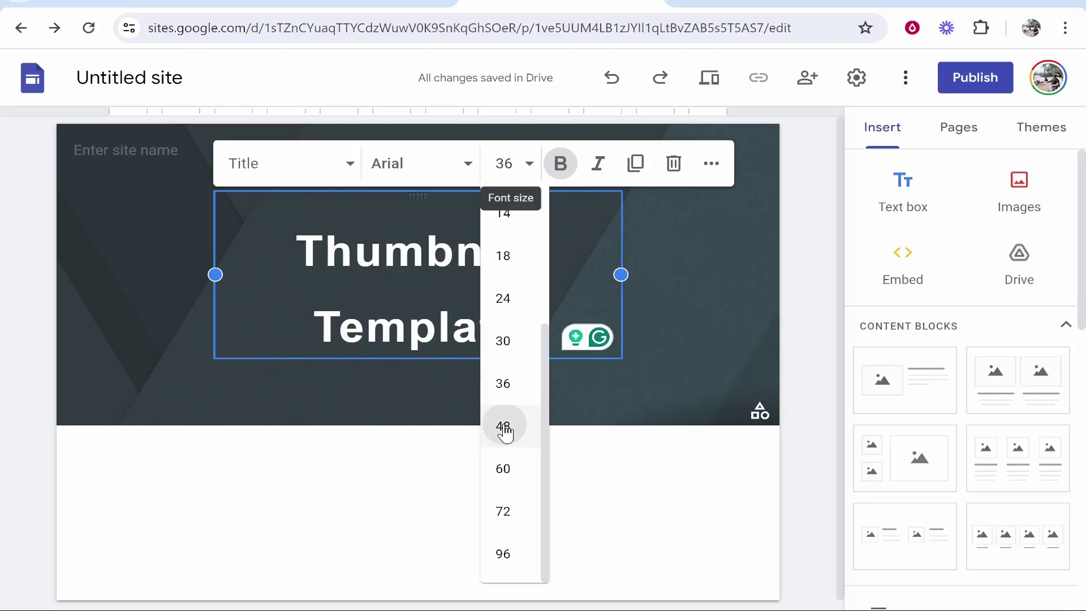
{"action": "left_click", "coordinate": [505, 430]}
{"action": "left_click_drag", "start_coordinate": [545, 303], "coordinate": [292, 248]}
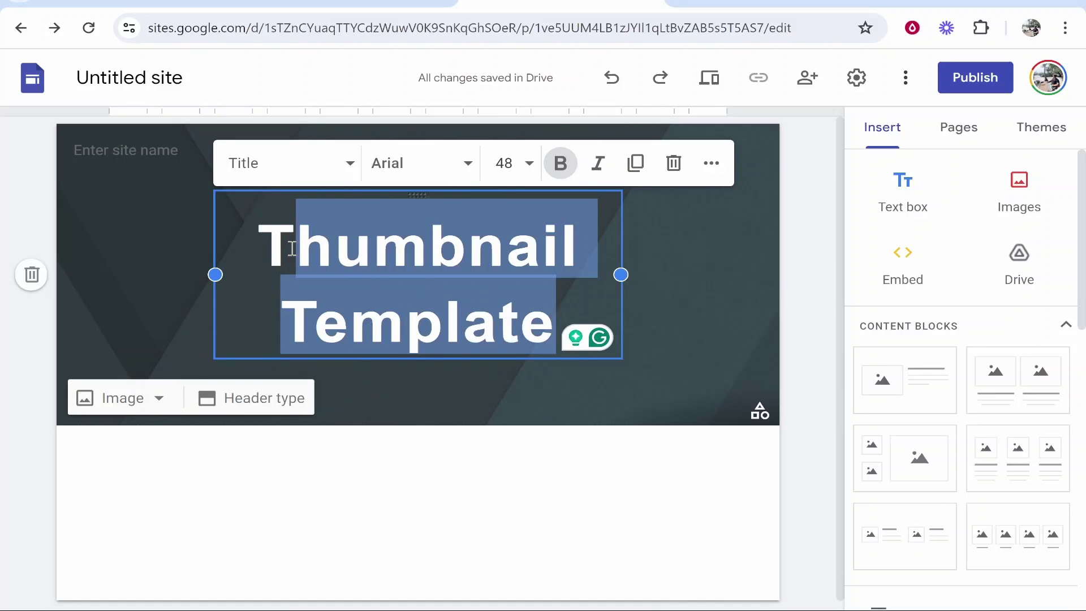
{"action": "left_click", "coordinate": [349, 157]}
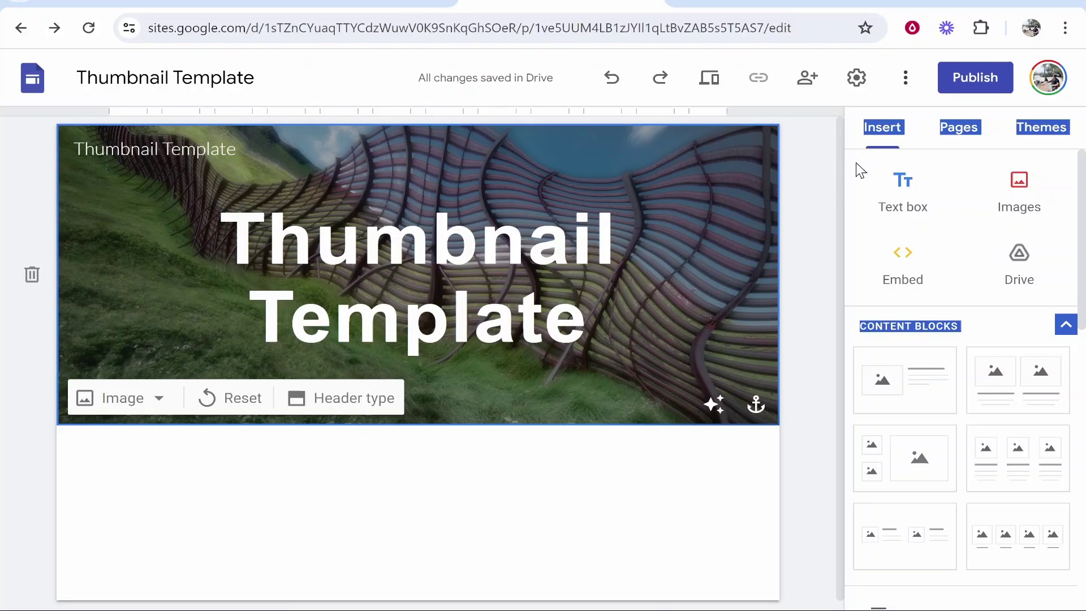
Add an image-and-text block below the header and upload the TinyURL thumbnail into its image slot.
{"action": "left_click", "coordinate": [842, 109]}
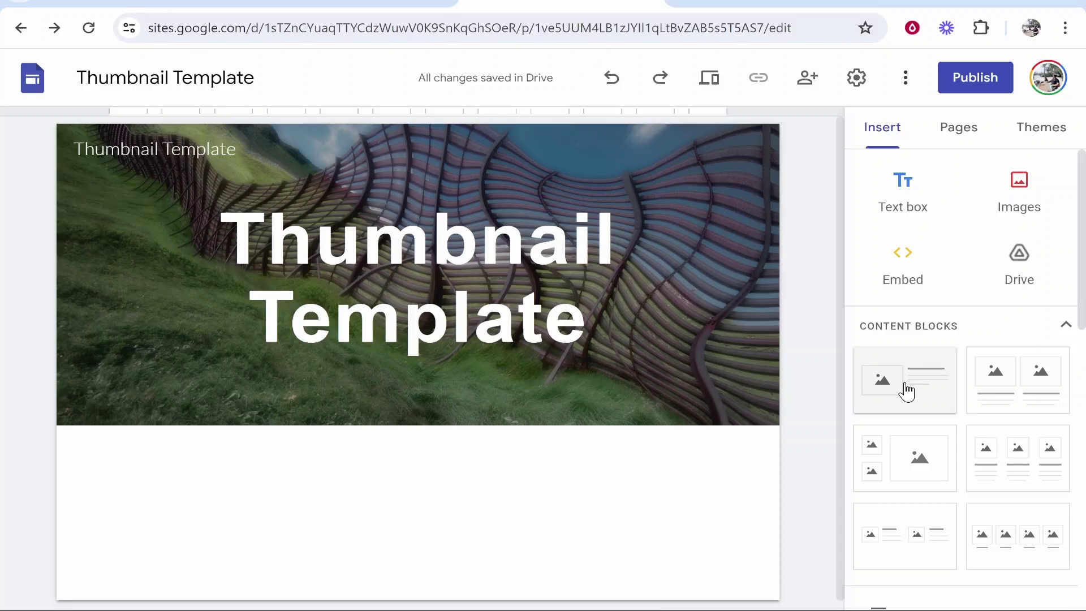
{"action": "left_click_drag", "start_coordinate": [916, 390], "coordinate": [382, 501]}
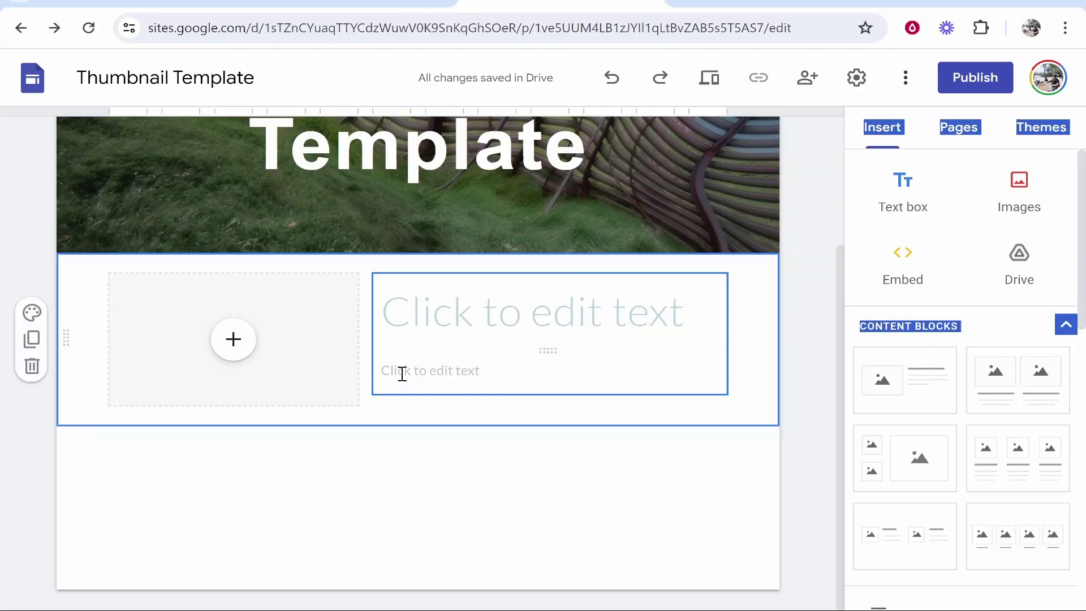
{"action": "left_click", "coordinate": [244, 350]}
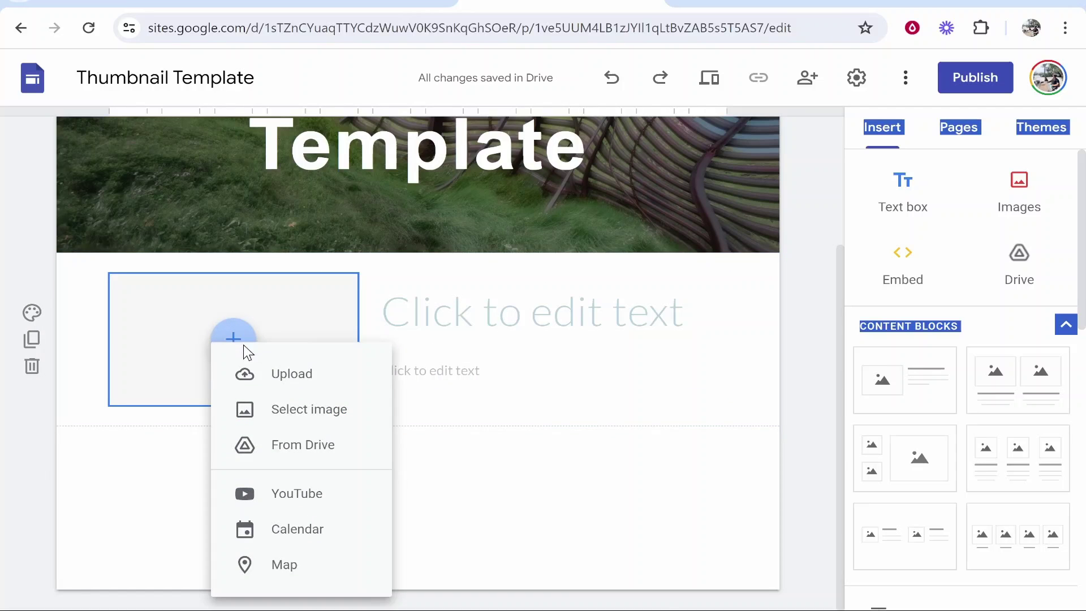
{"action": "left_click", "coordinate": [291, 383]}
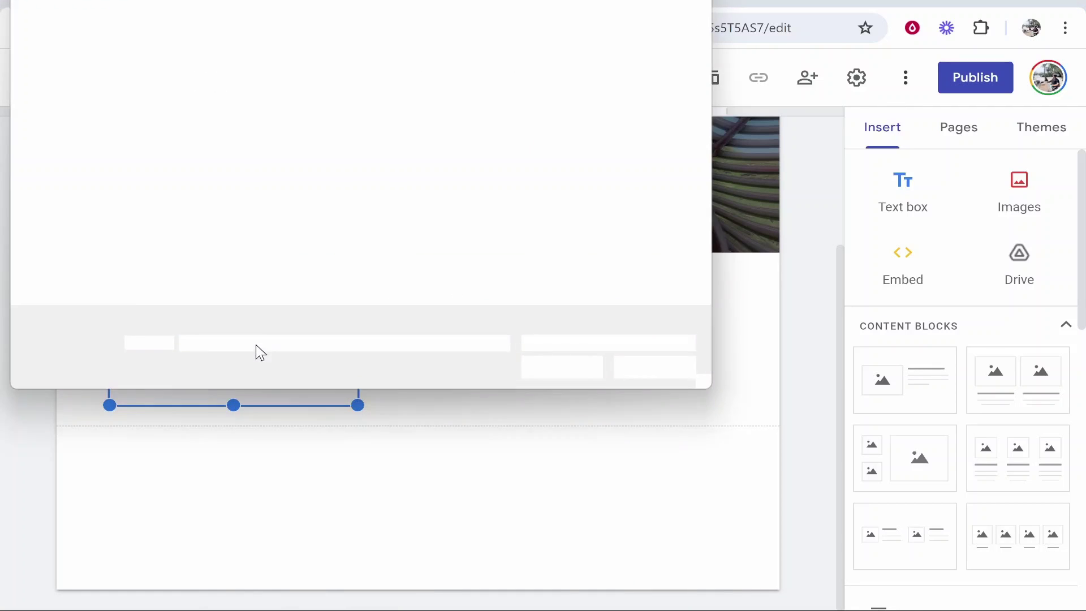
{"action": "left_click", "coordinate": [237, 161]}
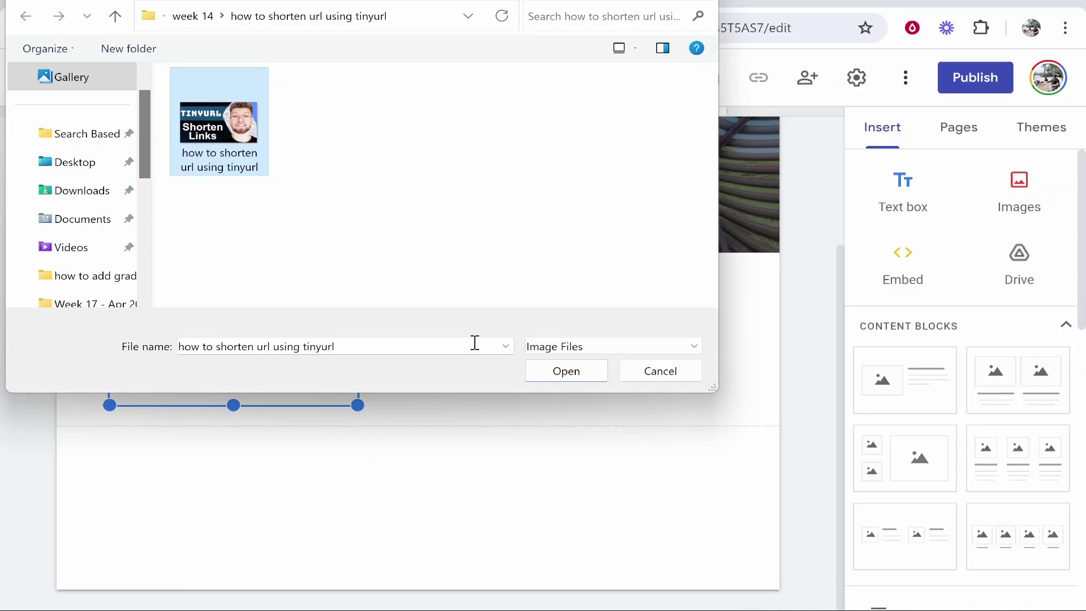
{"action": "left_click", "coordinate": [563, 379]}
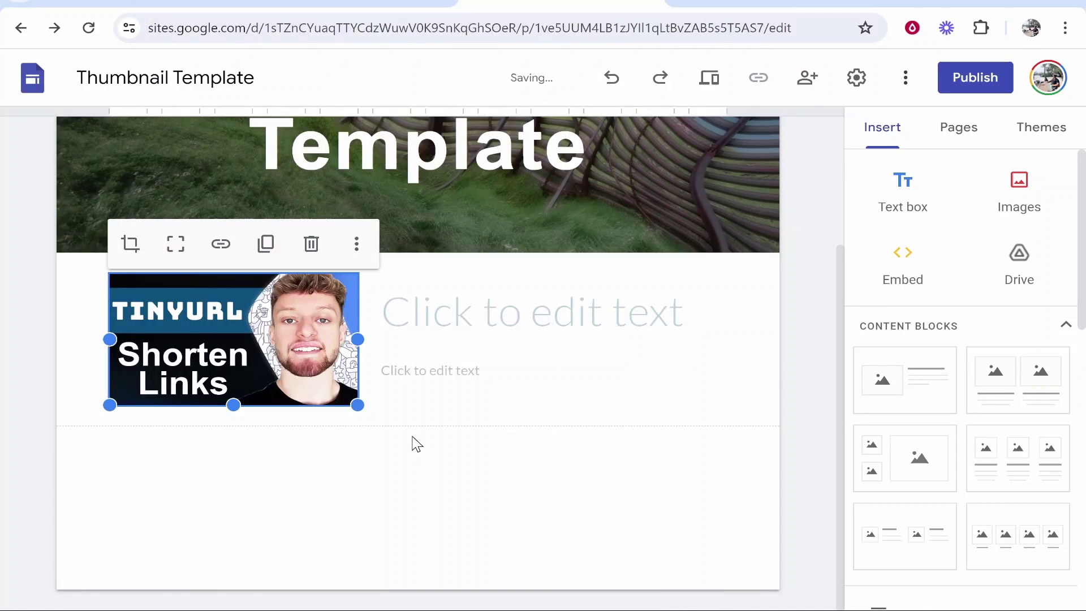
{"action": "scroll", "coordinate": [371, 408], "scroll_direction": "up", "scroll_amount": 2}
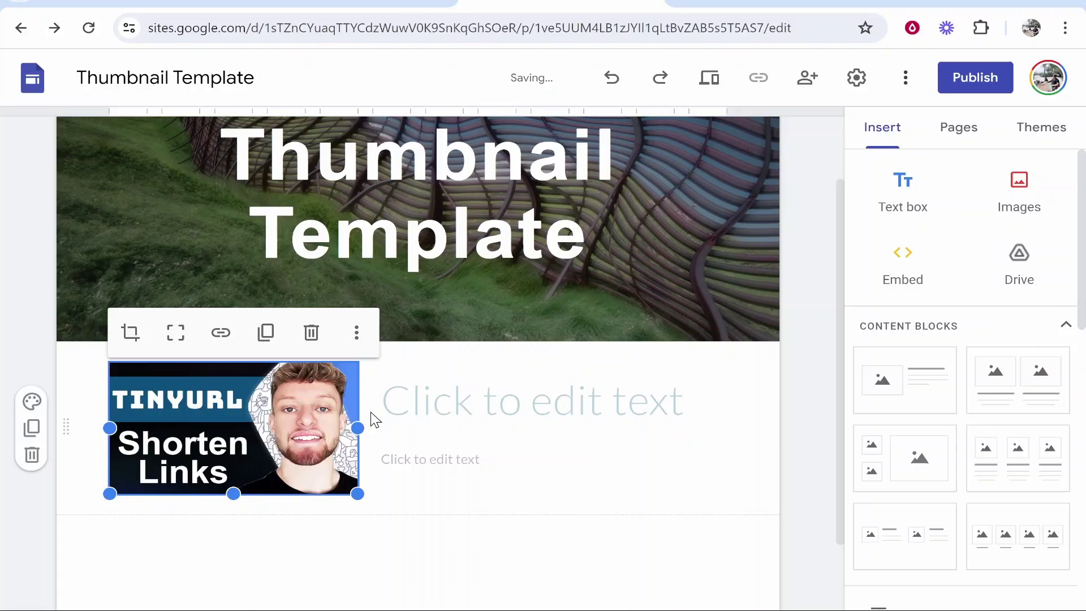
Paste 'Thumbnail Template' as the section heading and set it to size 30.
{"action": "left_click", "coordinate": [412, 400]}
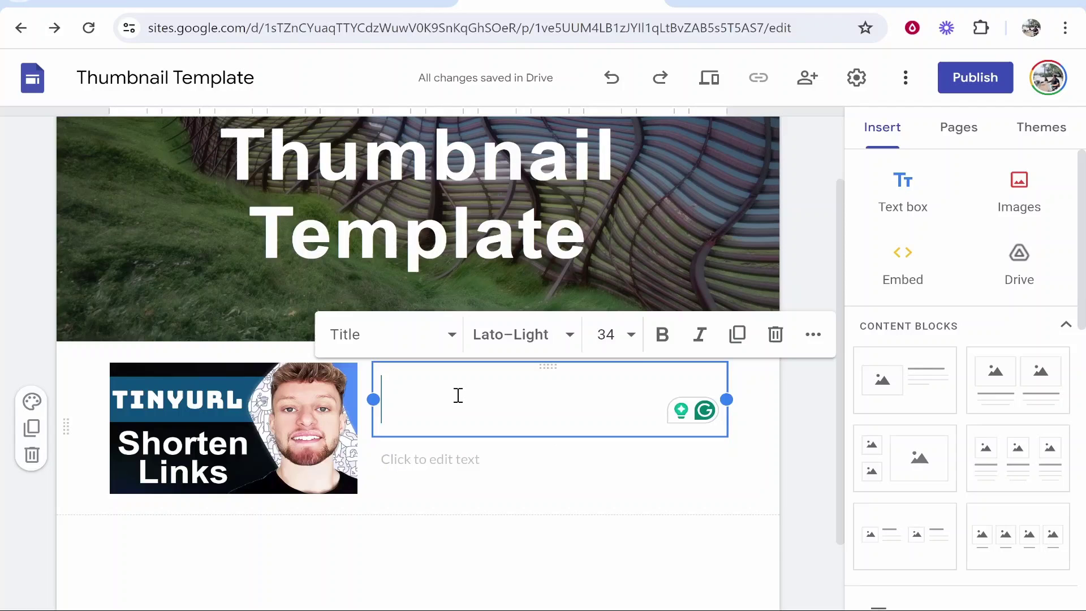
{"action": "type", "text": "Thumbnail Template"}
{"action": "key", "text": "ctrl+a"}
{"action": "left_click", "coordinate": [605, 334]}
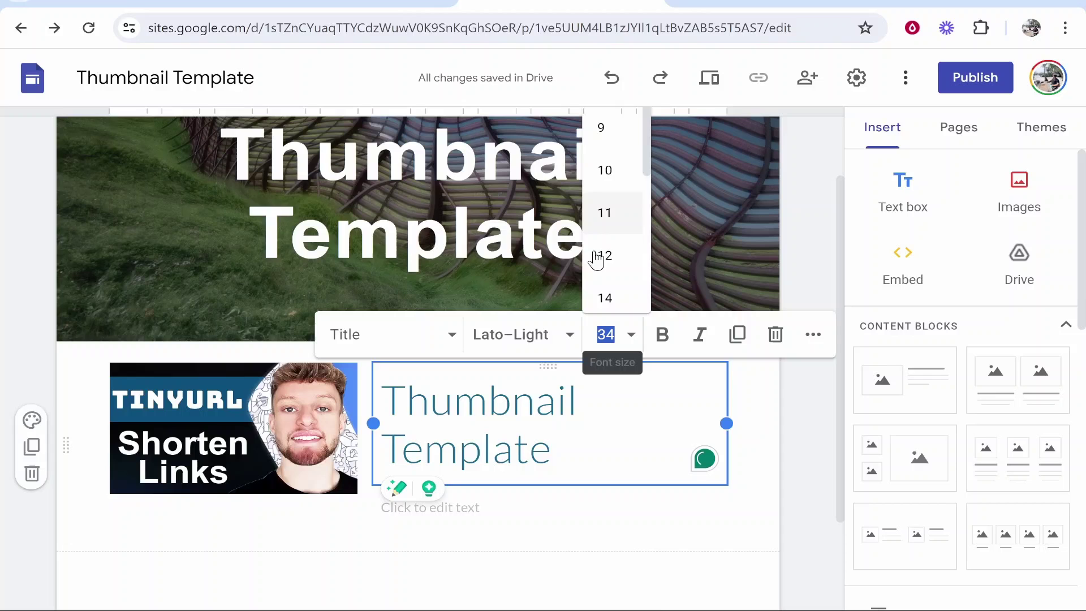
{"action": "scroll", "coordinate": [602, 266], "scroll_direction": "down", "scroll_amount": 6}
{"action": "scroll", "coordinate": [614, 168], "scroll_direction": "up", "scroll_amount": 1}
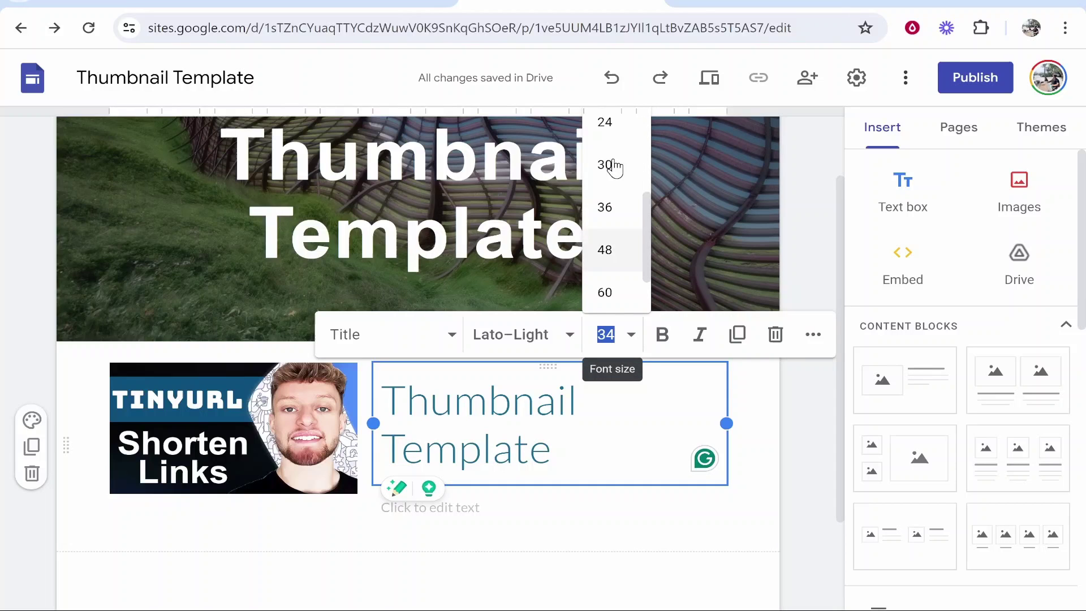
{"action": "left_click", "coordinate": [611, 167]}
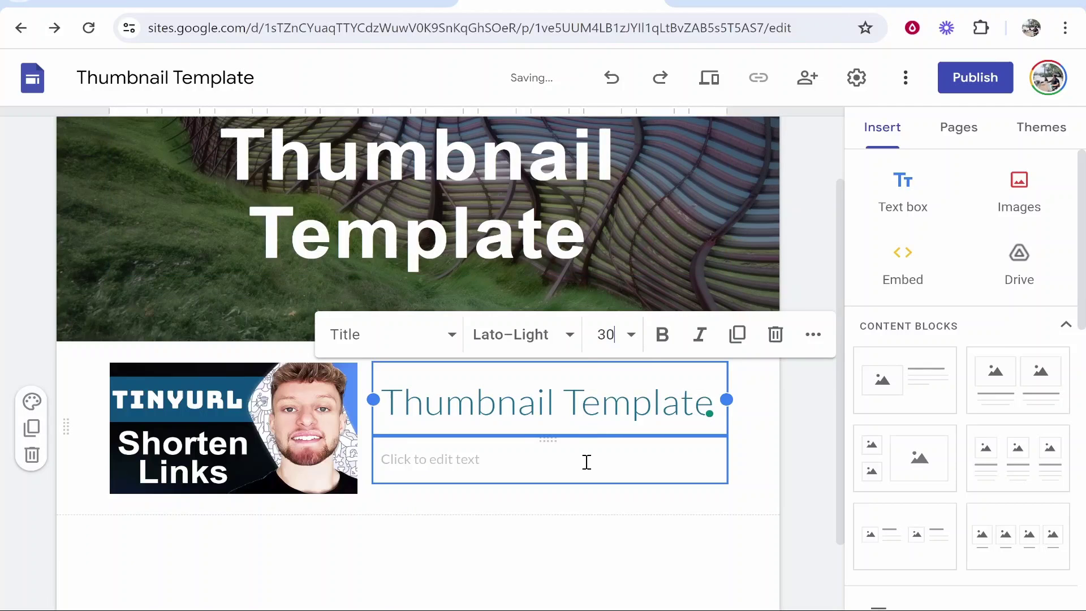
Fill the body text box with repeated 'This is an example product' lines.
{"action": "left_click", "coordinate": [517, 459]}
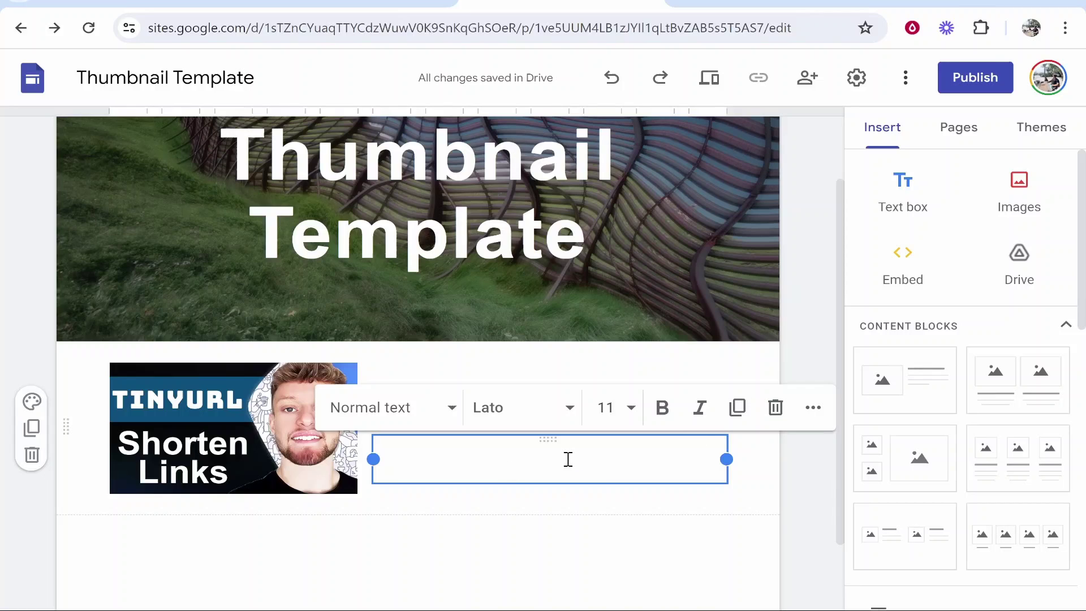
{"action": "type", "text": "This is an example product"}
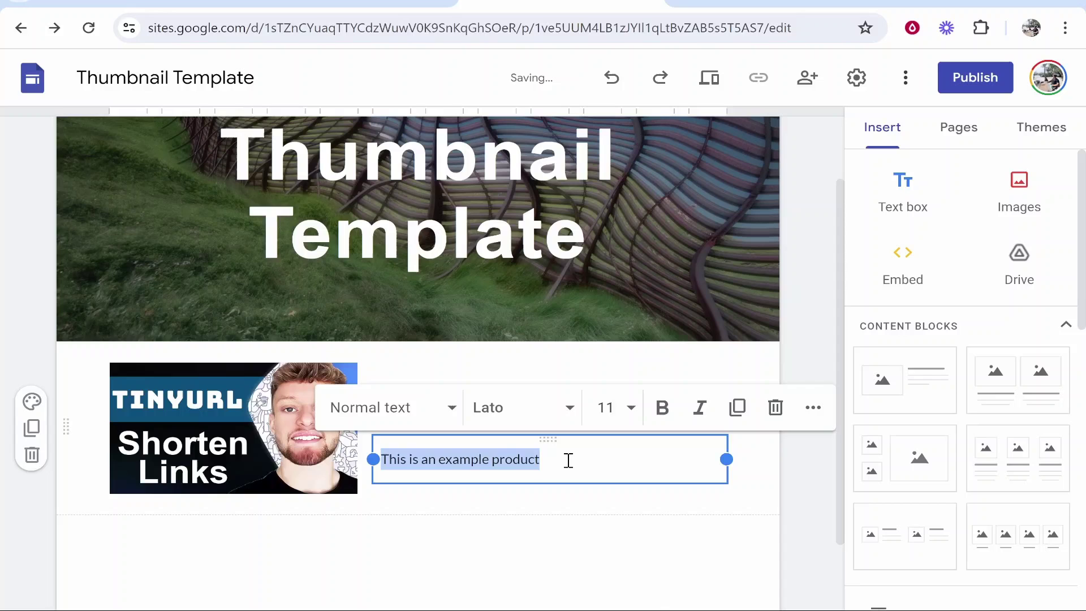
{"action": "key", "text": "Return"}
{"action": "type", "text": "This is an example product"}
{"action": "key", "text": "Return"}
{"action": "key", "text": "ctrl+v"}
{"action": "key", "text": "Return"}
{"action": "key", "text": "ctrl+v"}
{"action": "key", "text": "Return"}
{"action": "key", "text": "ctrl+v"}
{"action": "key", "text": "Return"}
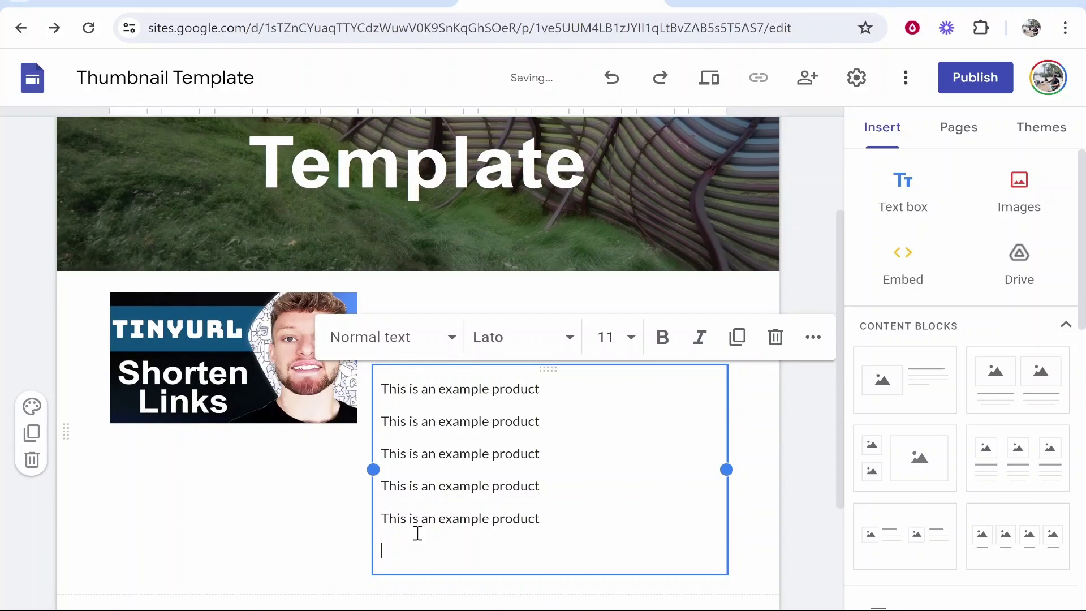
{"action": "left_click", "coordinate": [349, 514]}
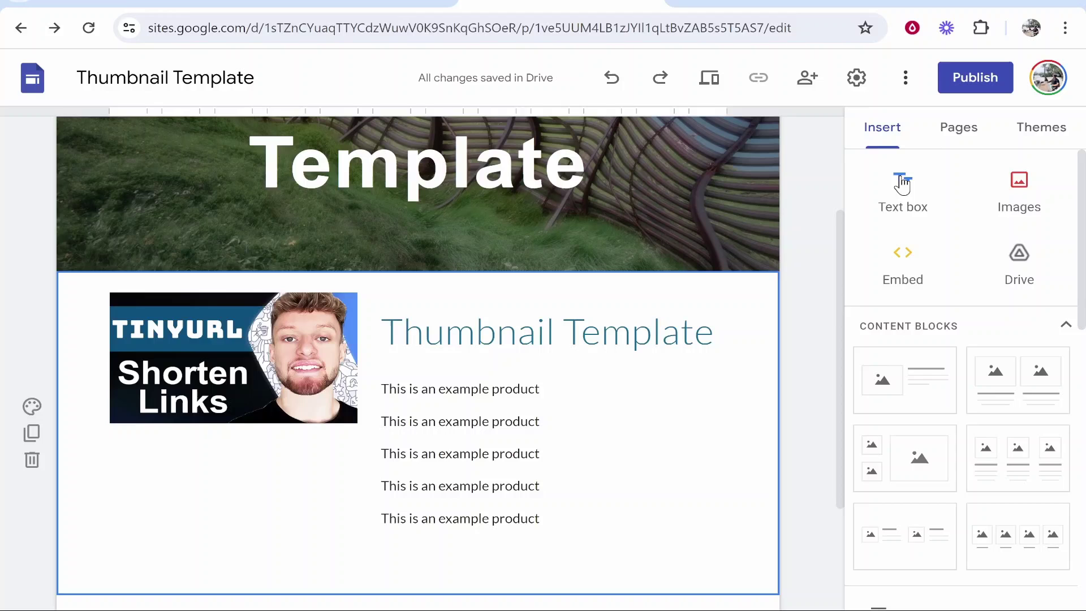
Start inserting a Button from the Insert panel, then switch to the gumroad search tab.
{"action": "scroll", "coordinate": [924, 230], "scroll_direction": "down", "scroll_amount": 6}
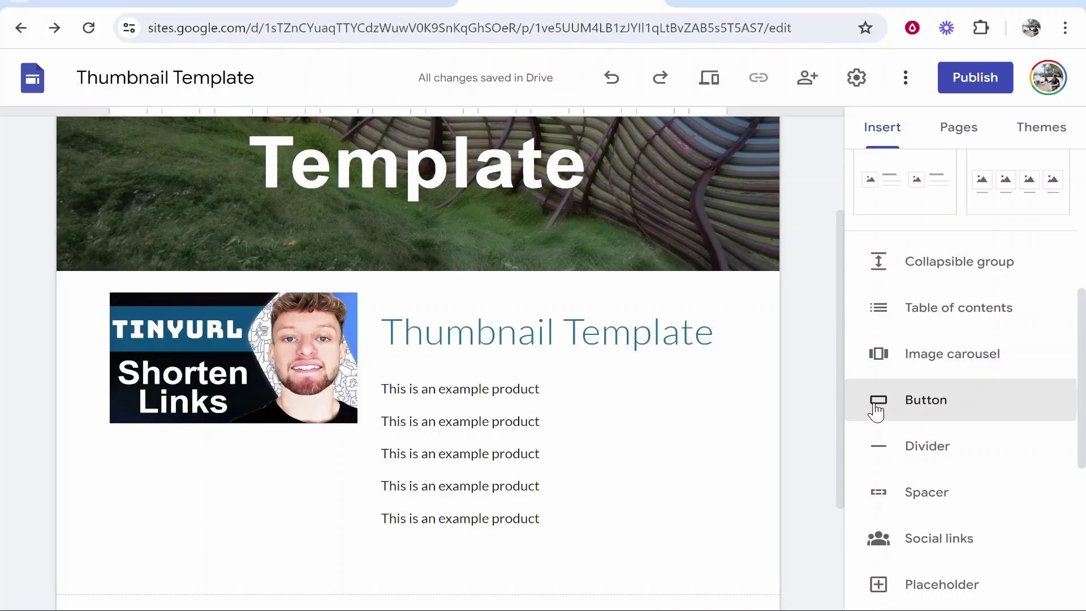
{"action": "left_click", "coordinate": [960, 404]}
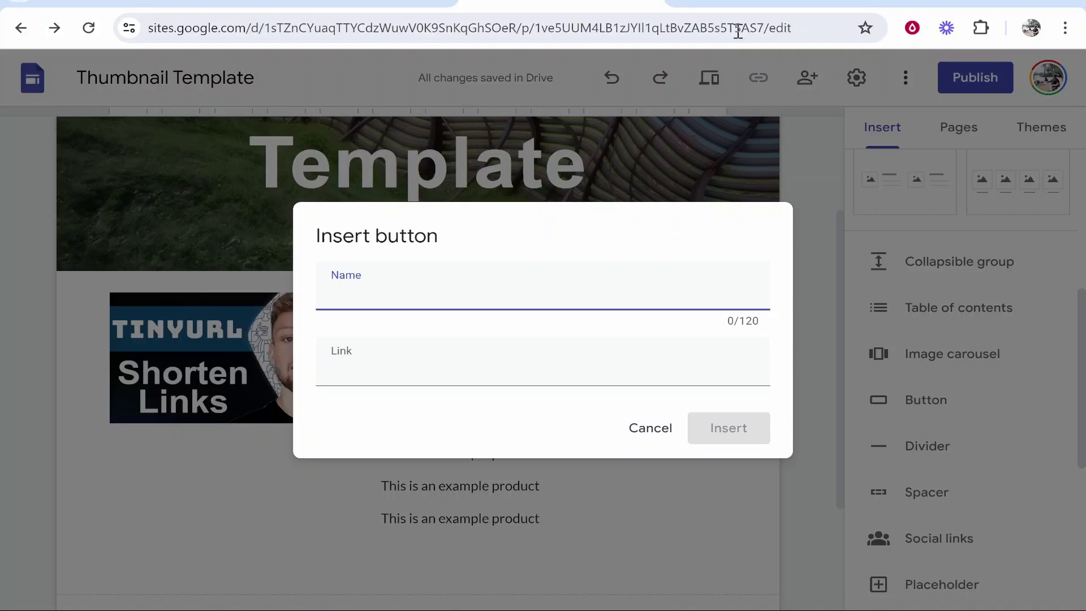
{"action": "left_click", "coordinate": [745, 5]}
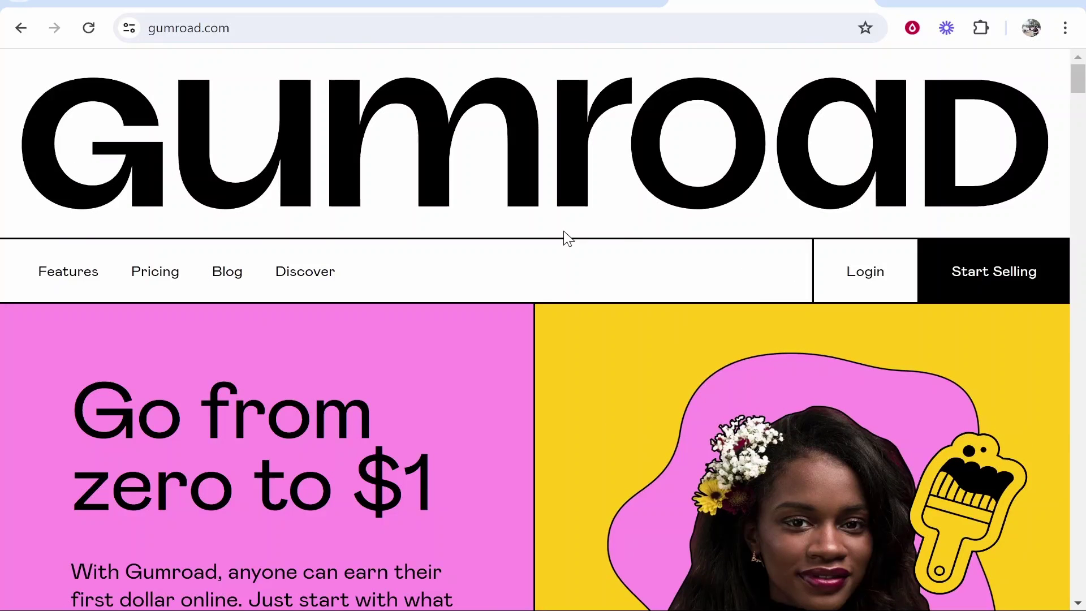
Go through Gumroad's pricing page to seller signup and reach the Welcome to Gumroad dashboard.
{"action": "left_click", "coordinate": [173, 276]}
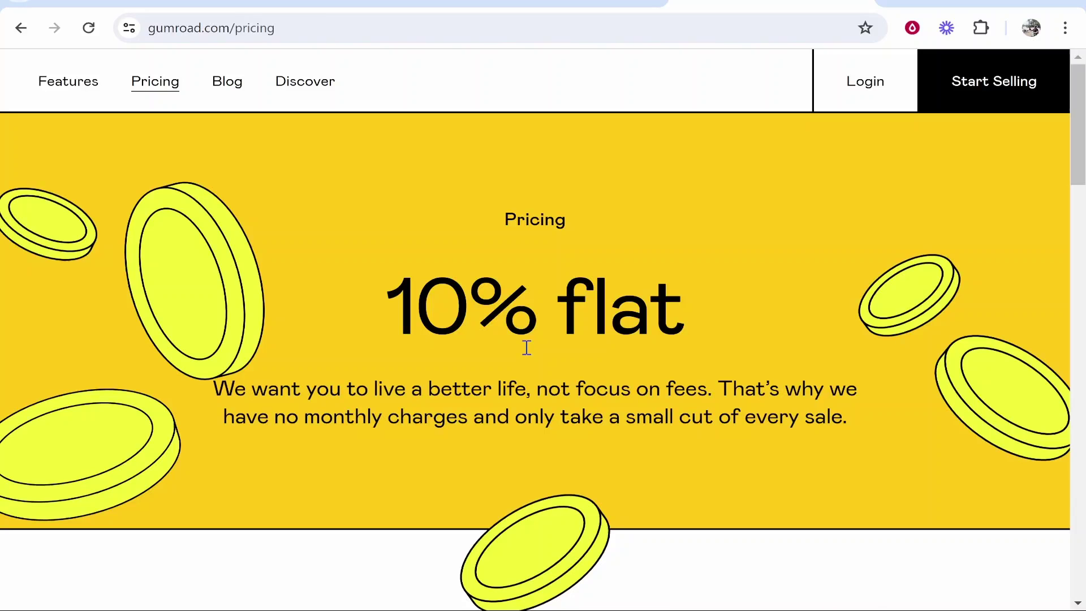
{"action": "left_click_drag", "start_coordinate": [414, 309], "coordinate": [520, 319]}
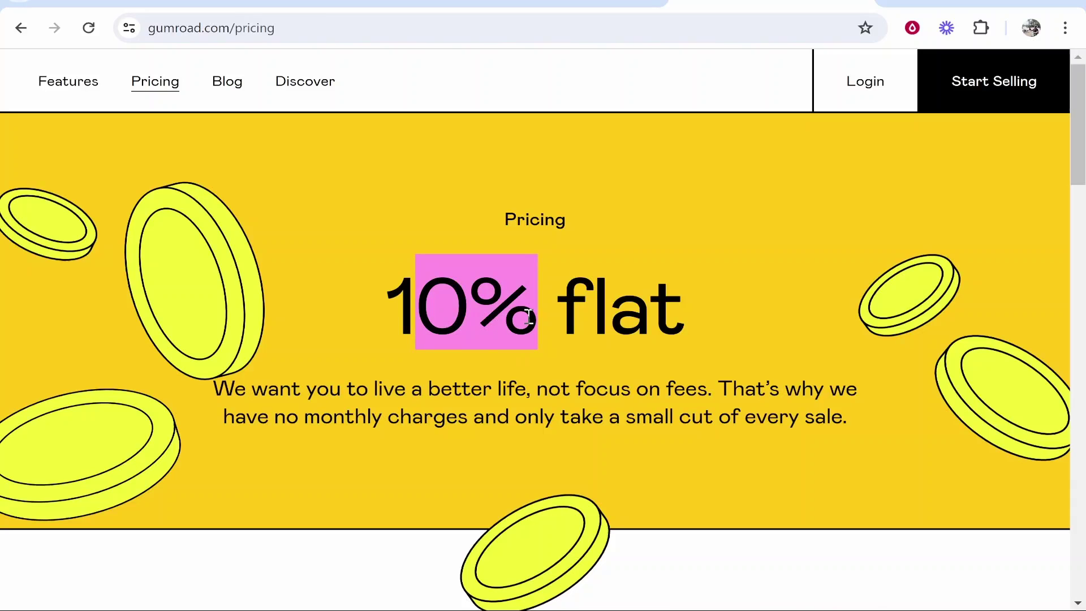
{"action": "left_click", "coordinate": [528, 317]}
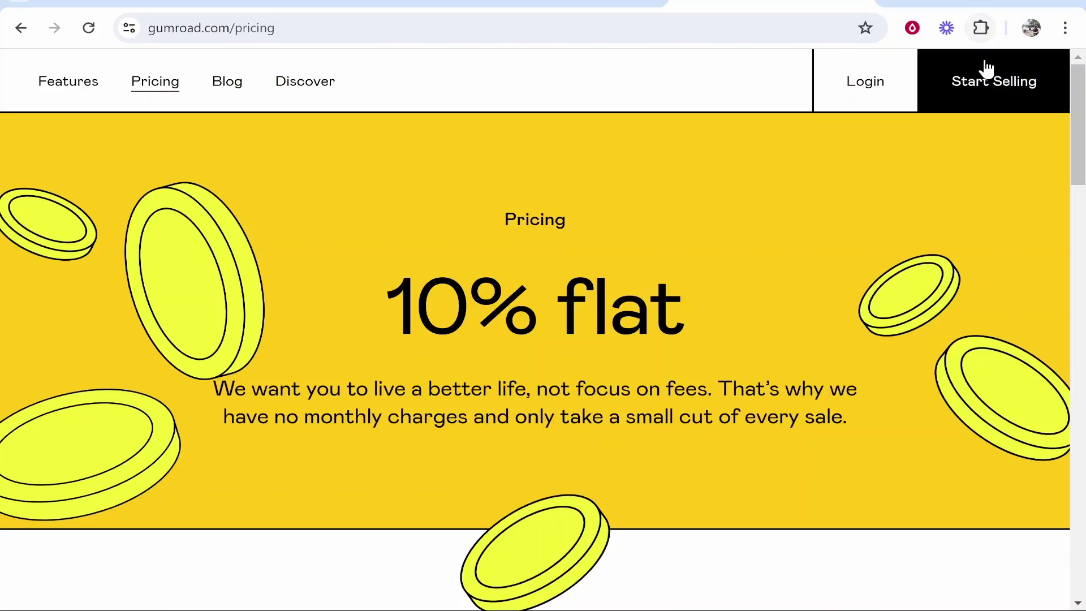
{"action": "left_click", "coordinate": [991, 86]}
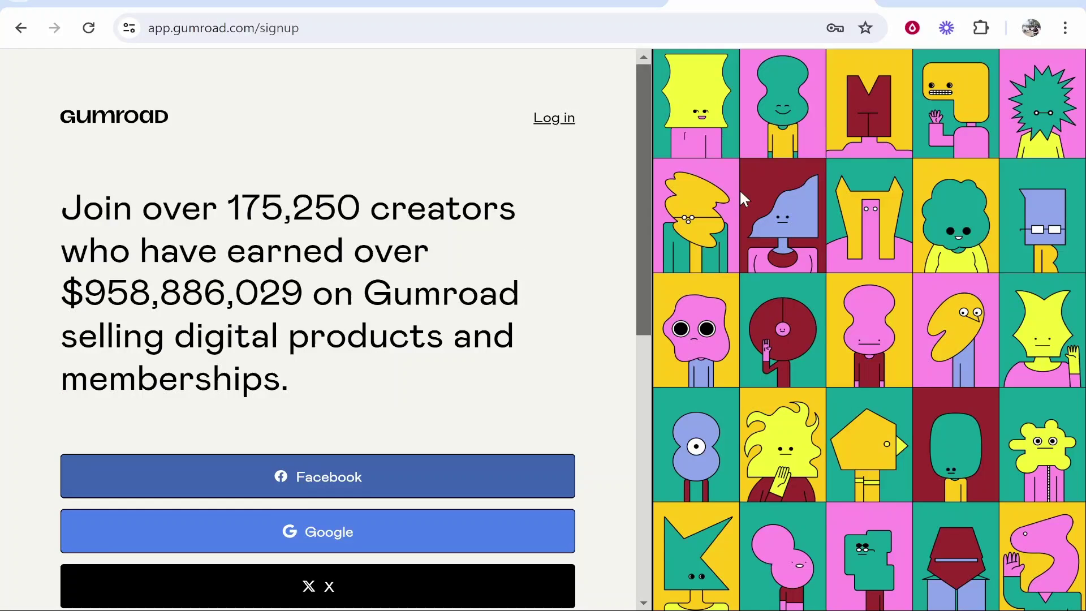
{"action": "scroll", "coordinate": [484, 254], "scroll_direction": "down", "scroll_amount": 3}
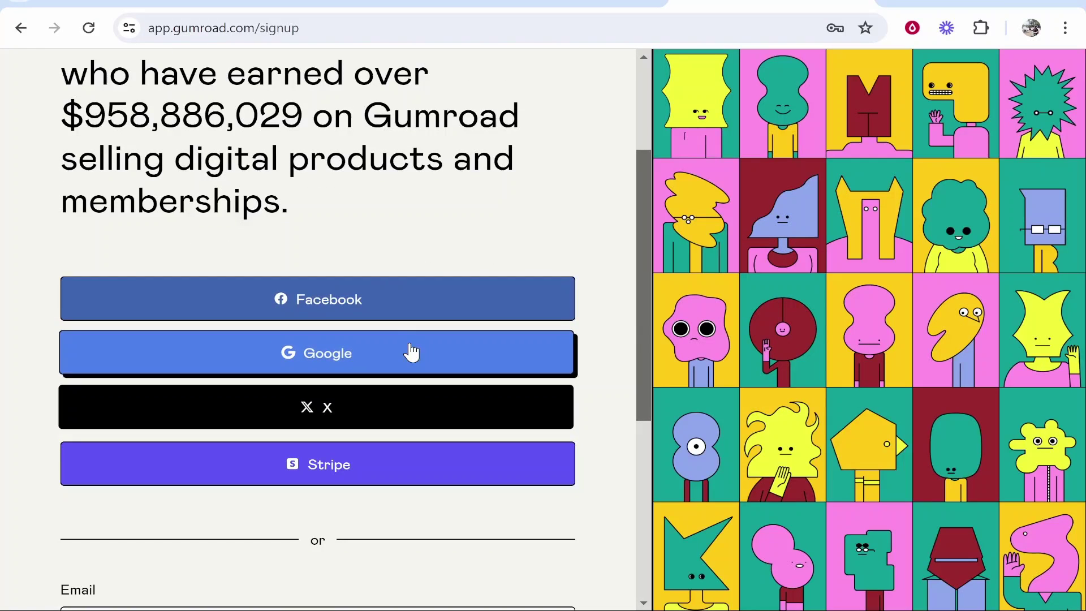
{"action": "scroll", "coordinate": [260, 422], "scroll_direction": "down", "scroll_amount": 4}
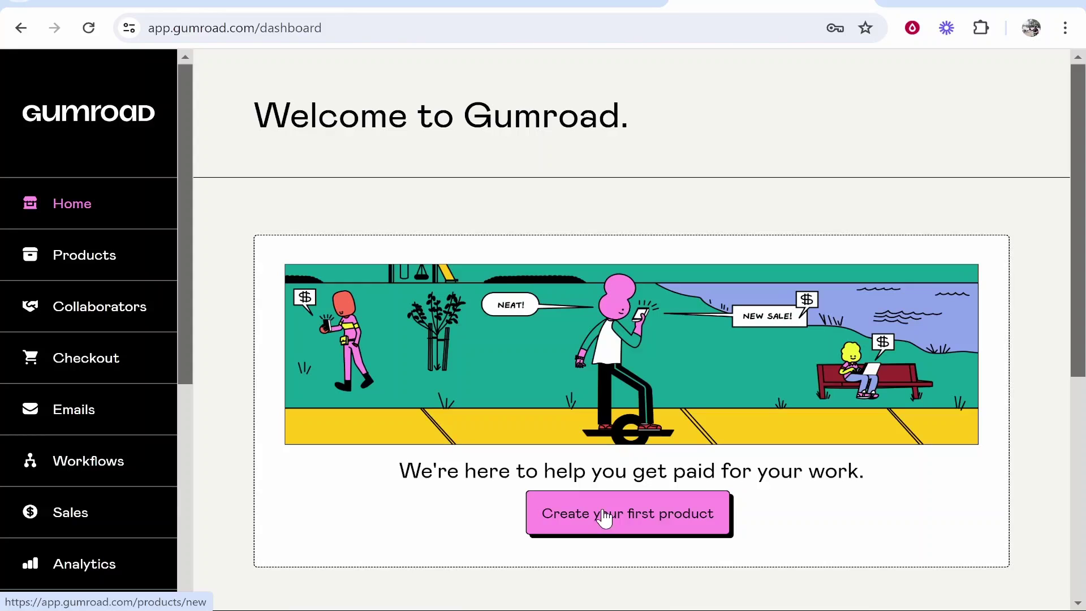
Start creating the first product as a Digital product, keeping US dollars as currency.
{"action": "left_click", "coordinate": [622, 515]}
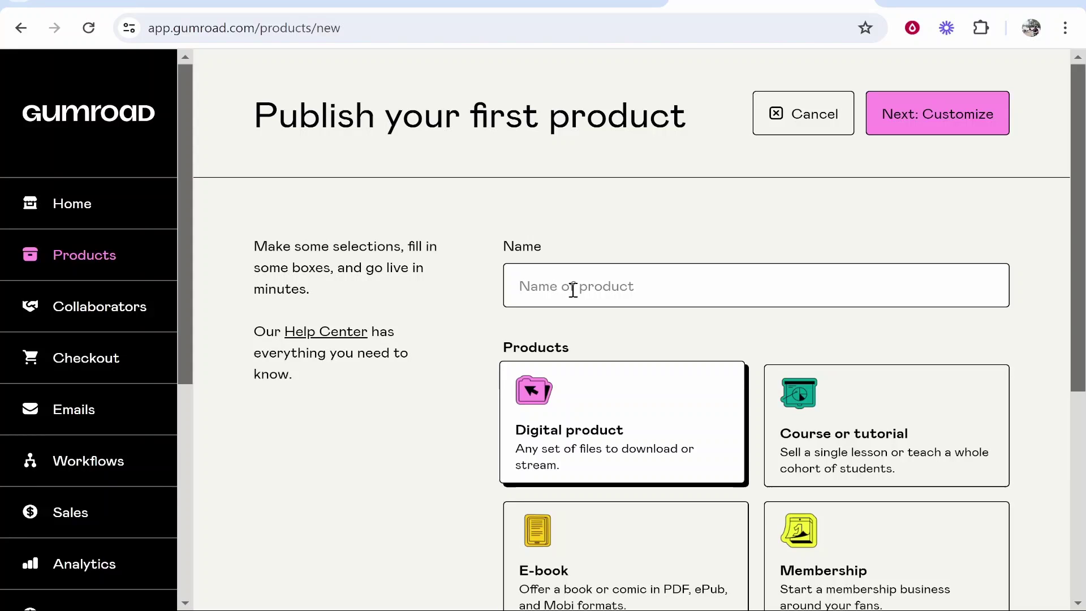
{"action": "scroll", "coordinate": [616, 298], "scroll_direction": "down", "scroll_amount": 1}
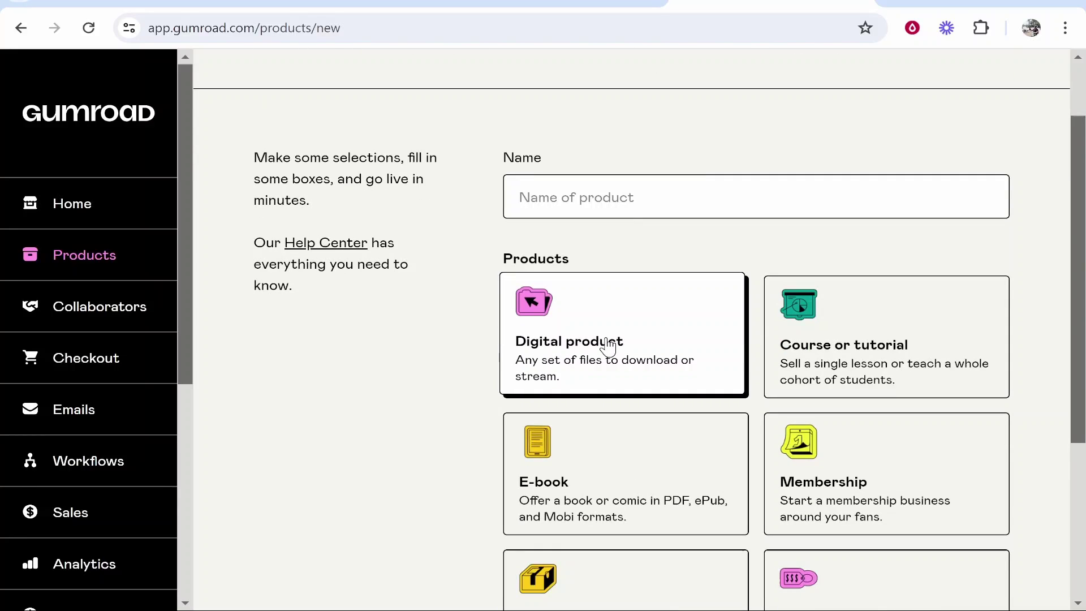
{"action": "scroll", "coordinate": [644, 337], "scroll_direction": "down", "scroll_amount": 1}
{"action": "scroll", "coordinate": [645, 337], "scroll_direction": "down", "scroll_amount": 2}
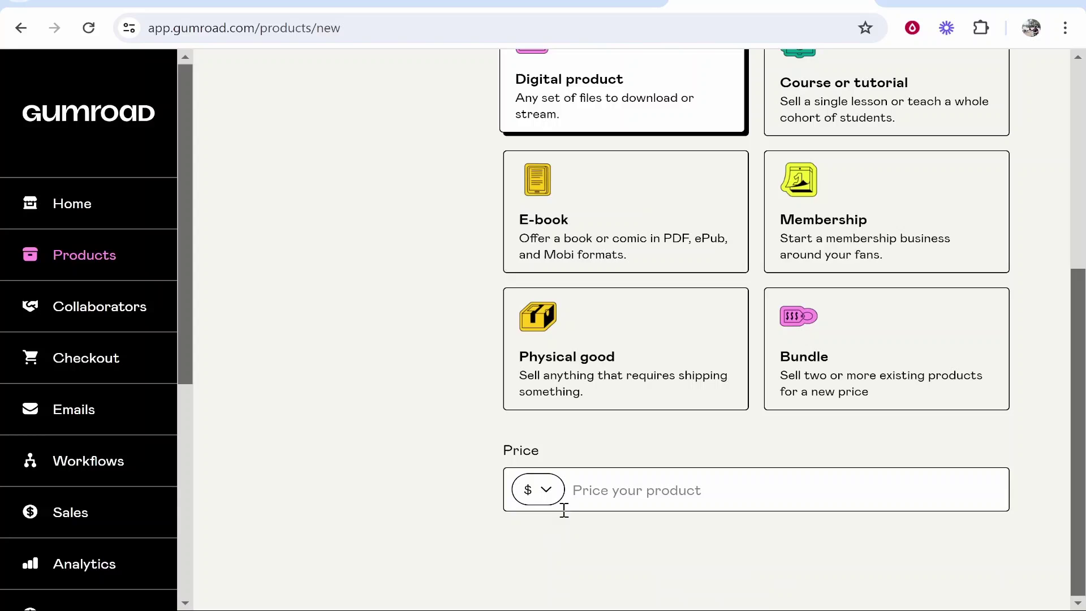
{"action": "left_click", "coordinate": [527, 489]}
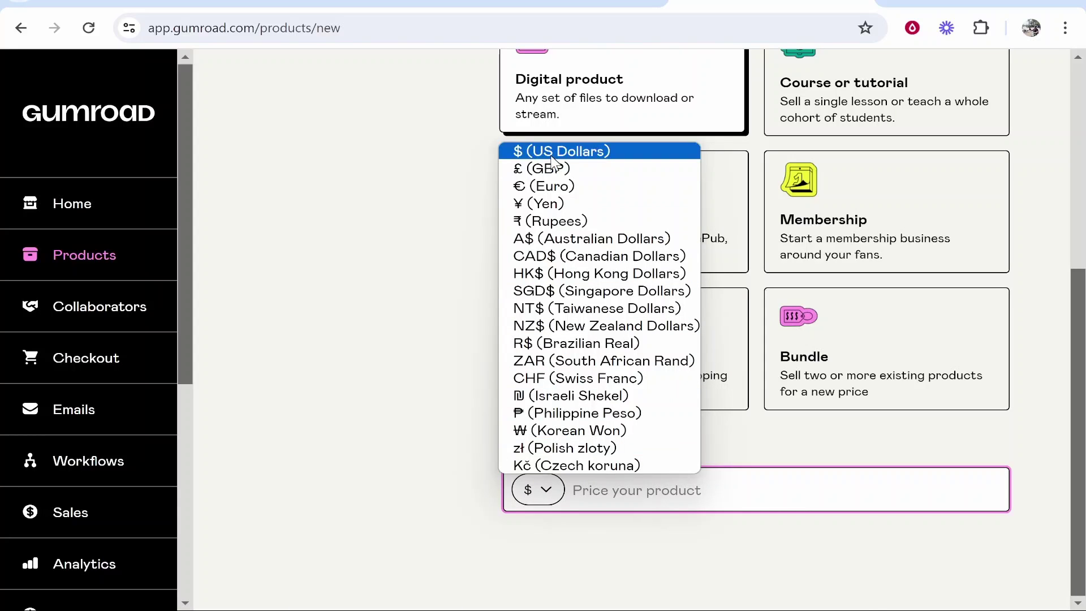
{"action": "left_click", "coordinate": [437, 252]}
{"action": "scroll", "coordinate": [466, 247], "scroll_direction": "up", "scroll_amount": 4}
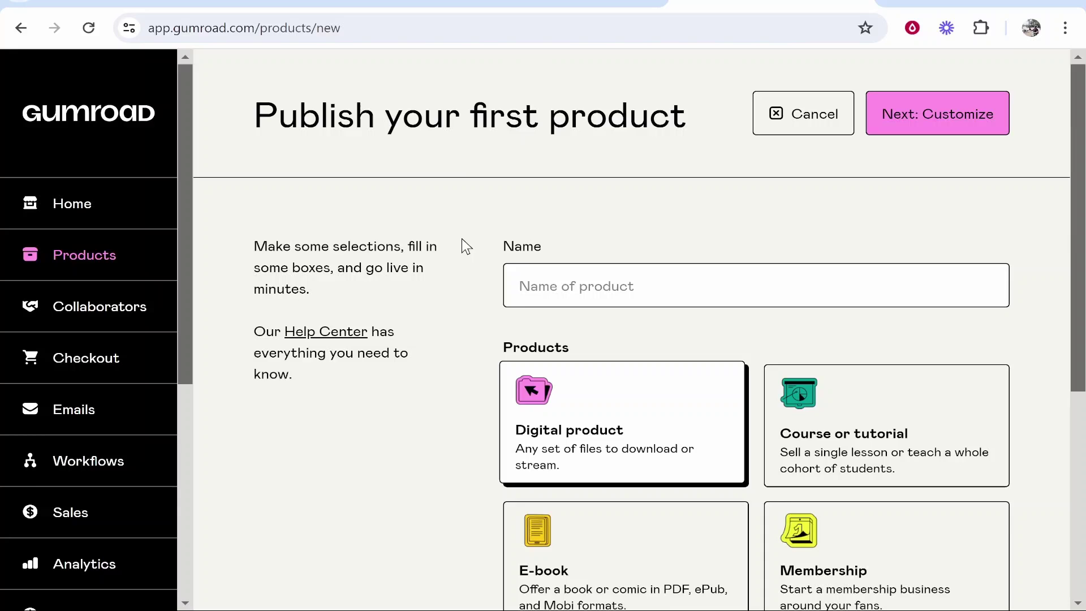
Name the product 'Thumbnail Template', price it at $25, and continue to customizing.
{"action": "type", "text": "Thumbnail Template"}
{"action": "left_click_drag", "start_coordinate": [671, 285], "coordinate": [440, 290]}
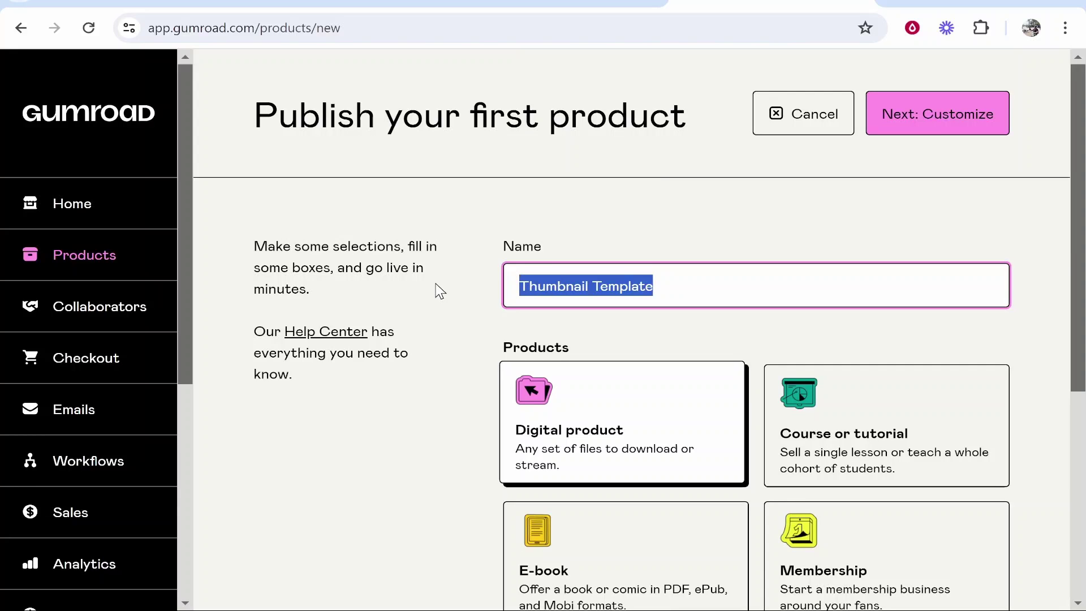
{"action": "left_click", "coordinate": [440, 291]}
{"action": "scroll", "coordinate": [571, 446], "scroll_direction": "down", "scroll_amount": 6}
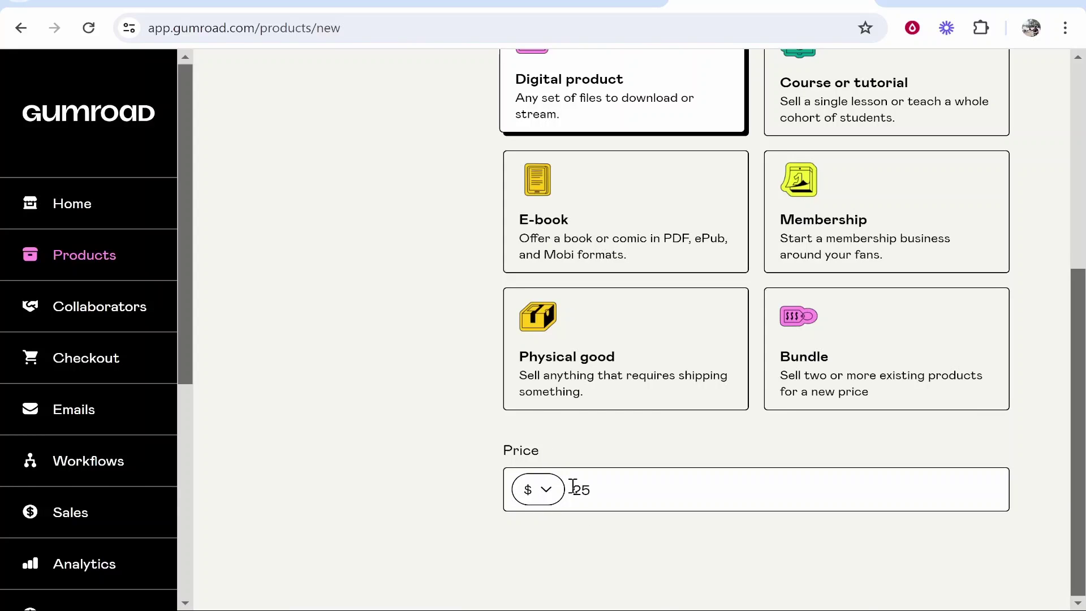
{"action": "double_click", "coordinate": [573, 486]}
{"action": "scroll", "coordinate": [583, 475], "scroll_direction": "up", "scroll_amount": 6}
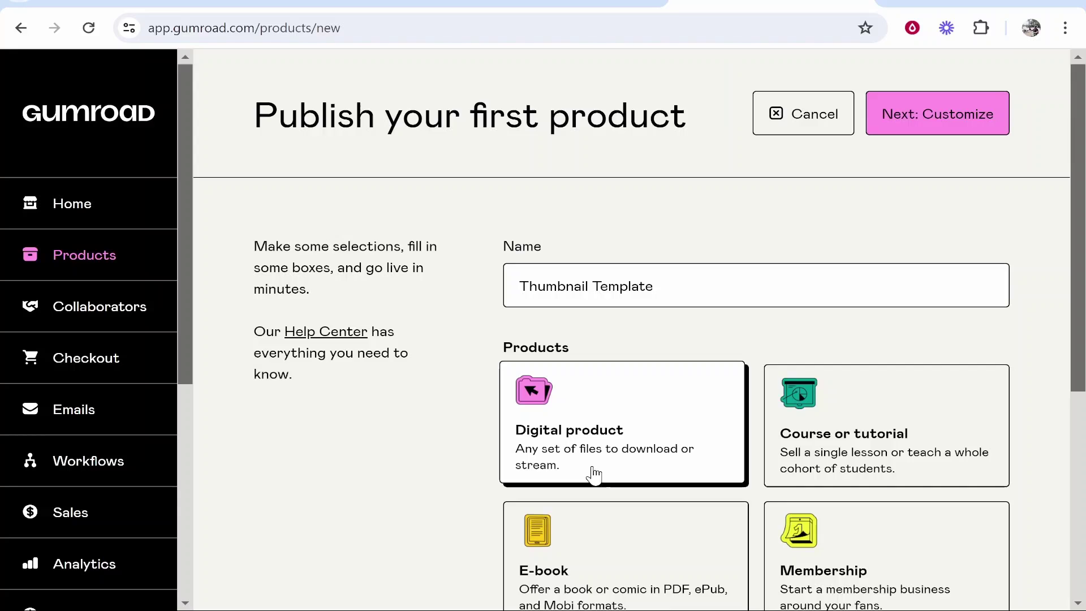
{"action": "left_click", "coordinate": [913, 112]}
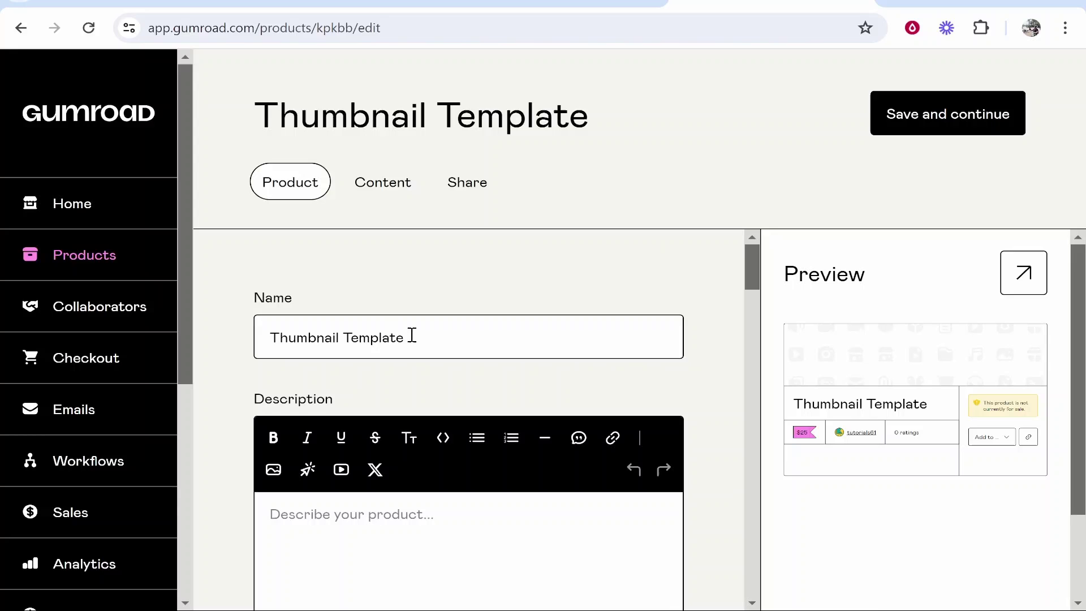
Review the product edit page, including the cover image size requirement.
{"action": "scroll", "coordinate": [410, 348], "scroll_direction": "down", "scroll_amount": 3}
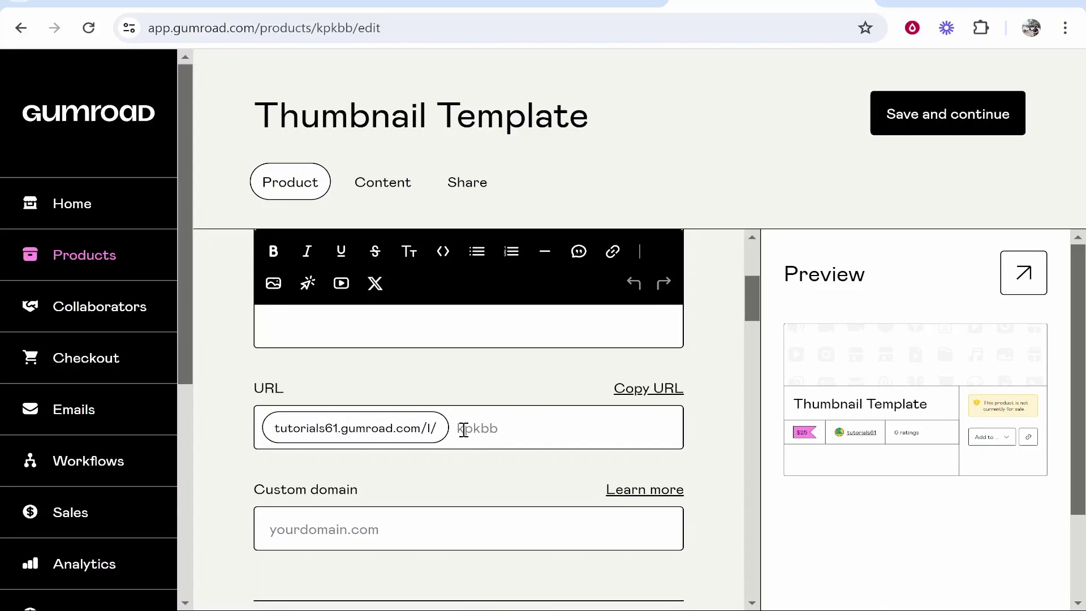
{"action": "scroll", "coordinate": [414, 279], "scroll_direction": "up", "scroll_amount": 3}
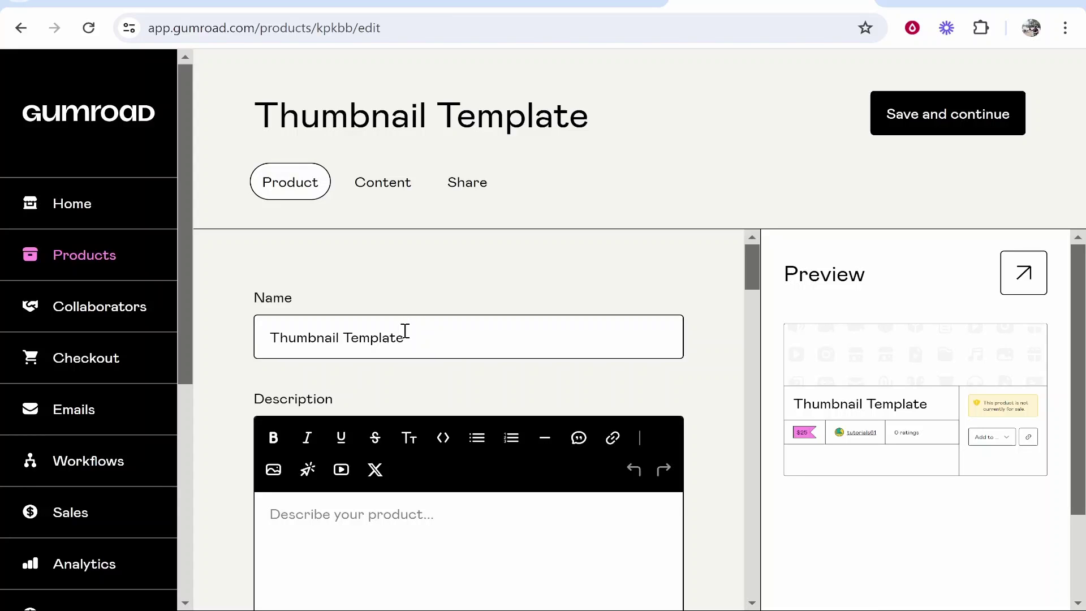
{"action": "scroll", "coordinate": [416, 373], "scroll_direction": "down", "scroll_amount": 3}
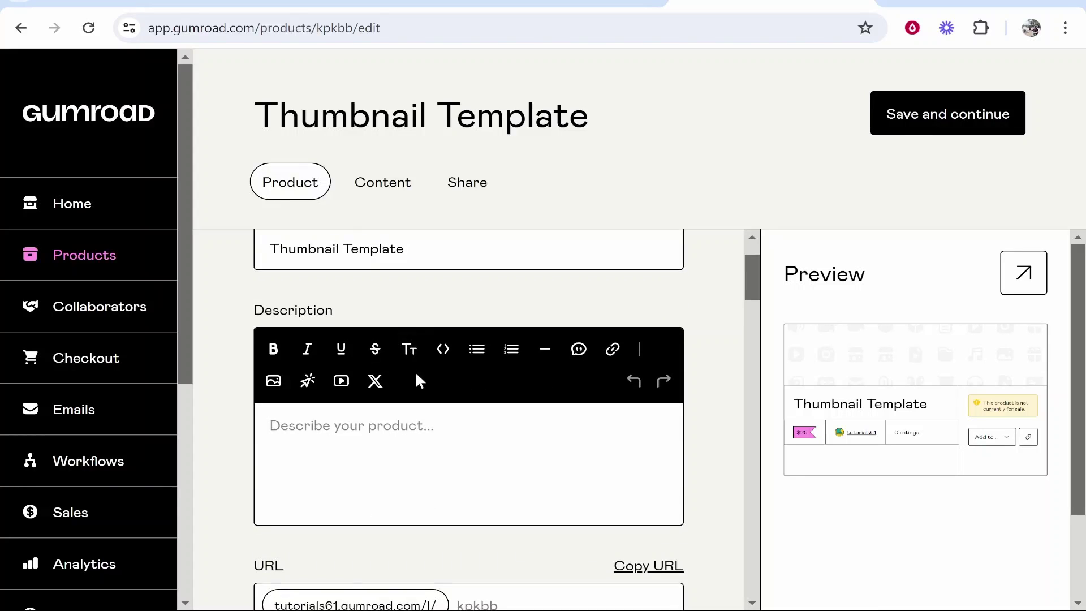
{"action": "scroll", "coordinate": [417, 371], "scroll_direction": "up", "scroll_amount": 2}
{"action": "scroll", "coordinate": [403, 449], "scroll_direction": "down", "scroll_amount": 2}
{"action": "scroll", "coordinate": [399, 455], "scroll_direction": "down", "scroll_amount": 5}
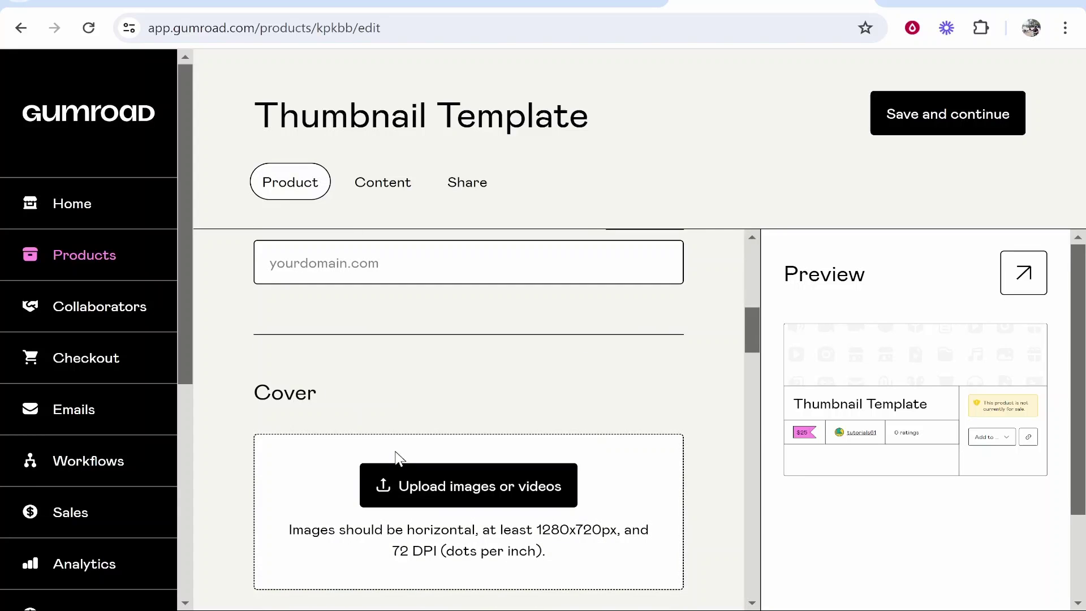
{"action": "scroll", "coordinate": [405, 495], "scroll_direction": "down", "scroll_amount": 2}
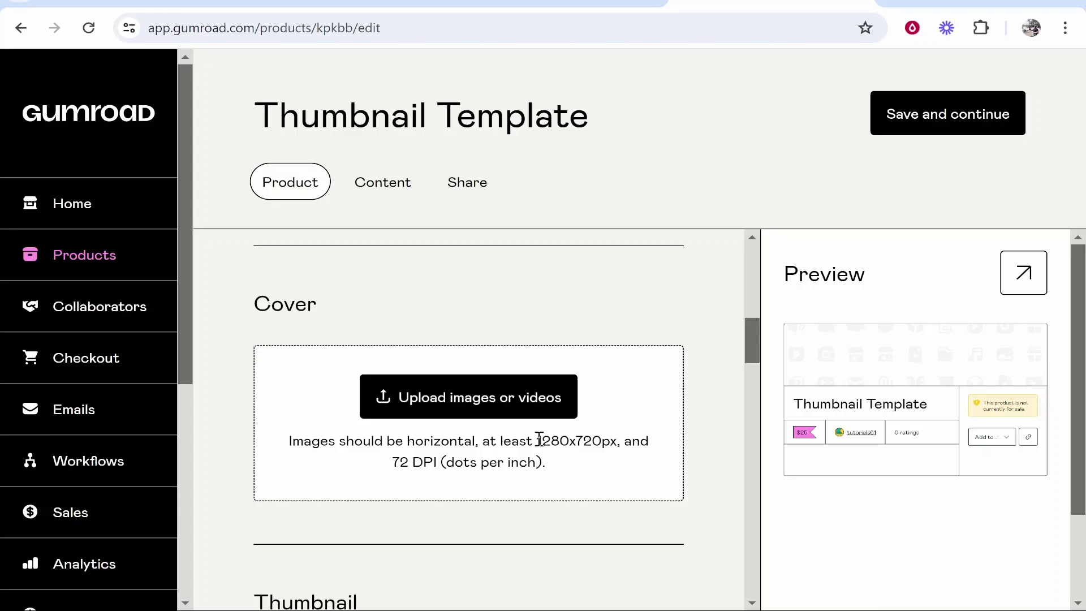
{"action": "left_click_drag", "start_coordinate": [535, 441], "coordinate": [613, 445]}
{"action": "left_click", "coordinate": [617, 440]}
{"action": "scroll", "coordinate": [522, 333], "scroll_direction": "up", "scroll_amount": 5}
Enter a custom URL slug starting with 'th' and check the thumbnail size requirement.
{"action": "left_click", "coordinate": [521, 334]}
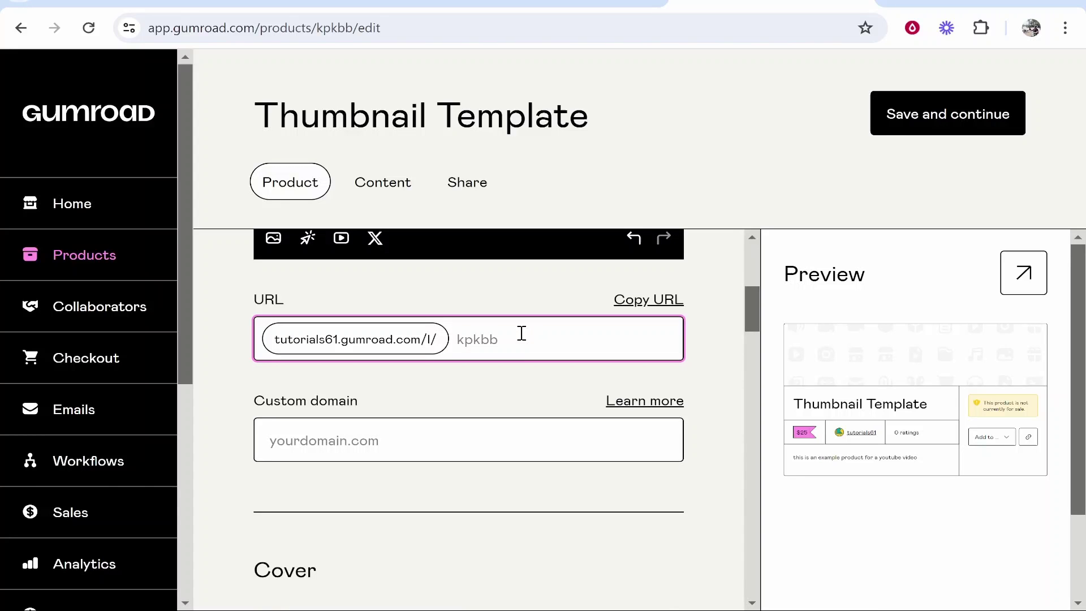
{"action": "type", "text": "thumbnail"}
{"action": "scroll", "coordinate": [521, 333], "scroll_direction": "down", "scroll_amount": 10}
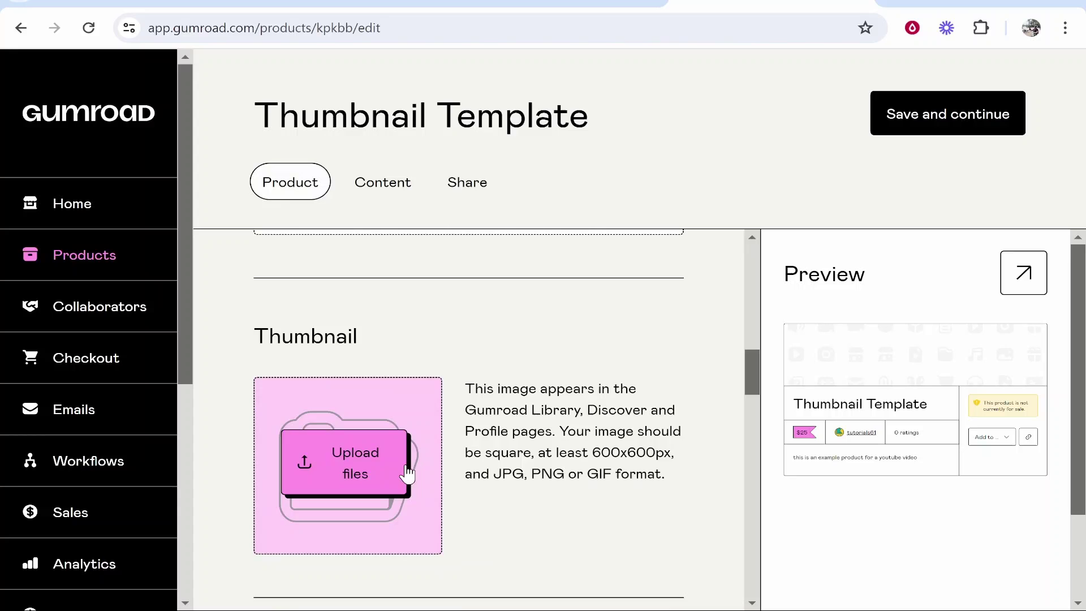
{"action": "scroll", "coordinate": [460, 419], "scroll_direction": "down", "scroll_amount": 5}
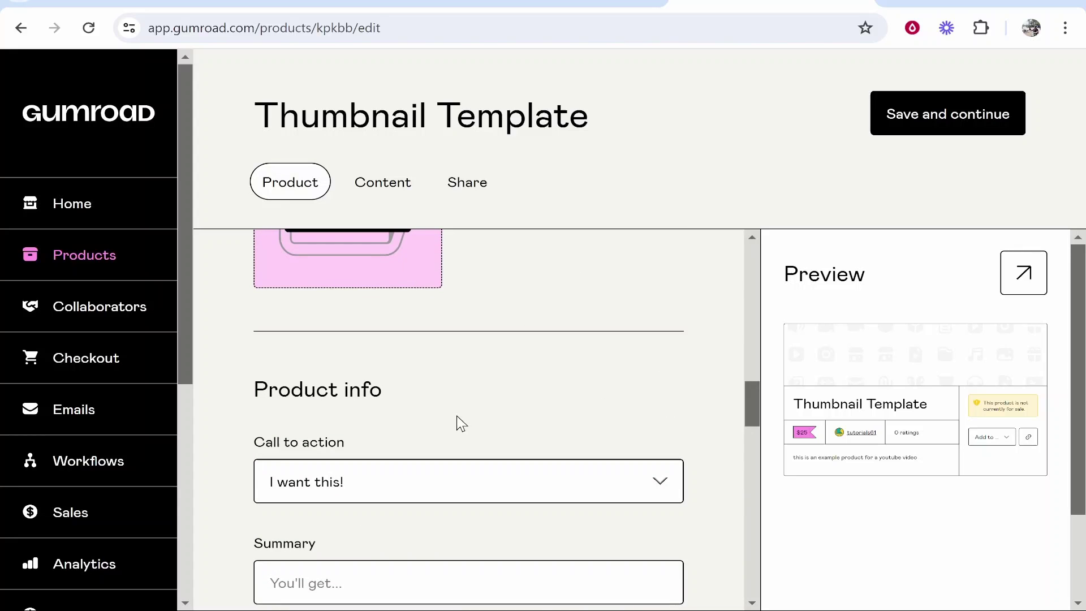
{"action": "scroll", "coordinate": [457, 421], "scroll_direction": "up", "scroll_amount": 5}
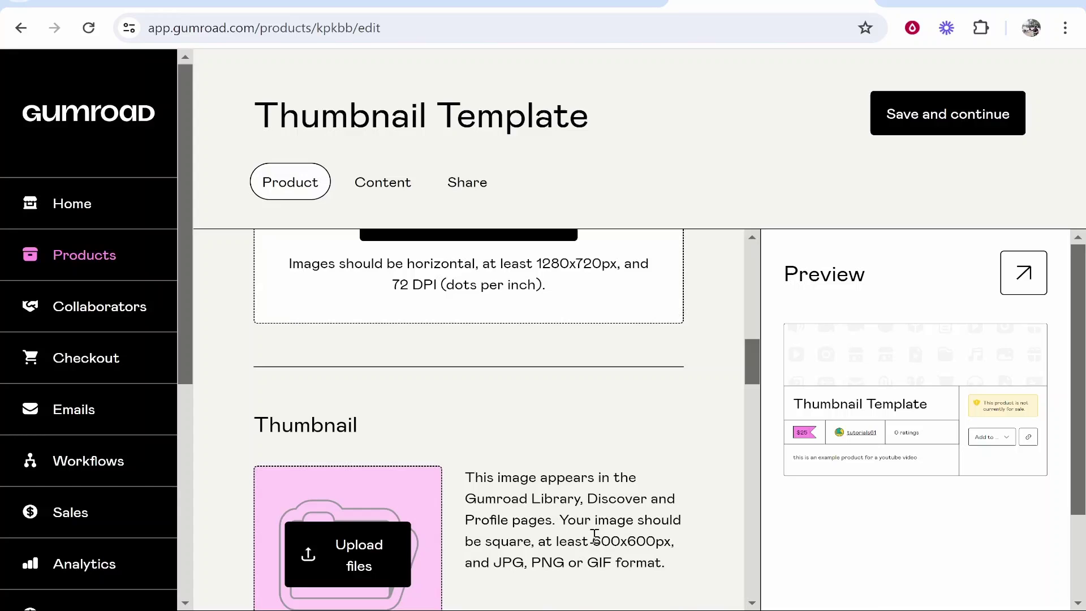
{"action": "left_click_drag", "start_coordinate": [593, 538], "coordinate": [671, 540]}
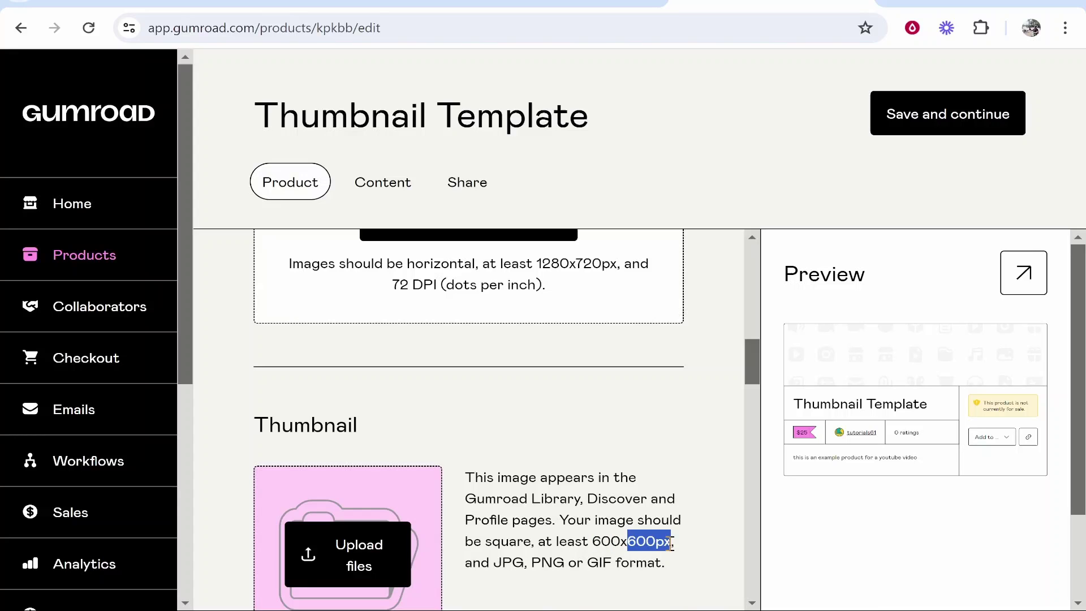
{"action": "left_click", "coordinate": [630, 504]}
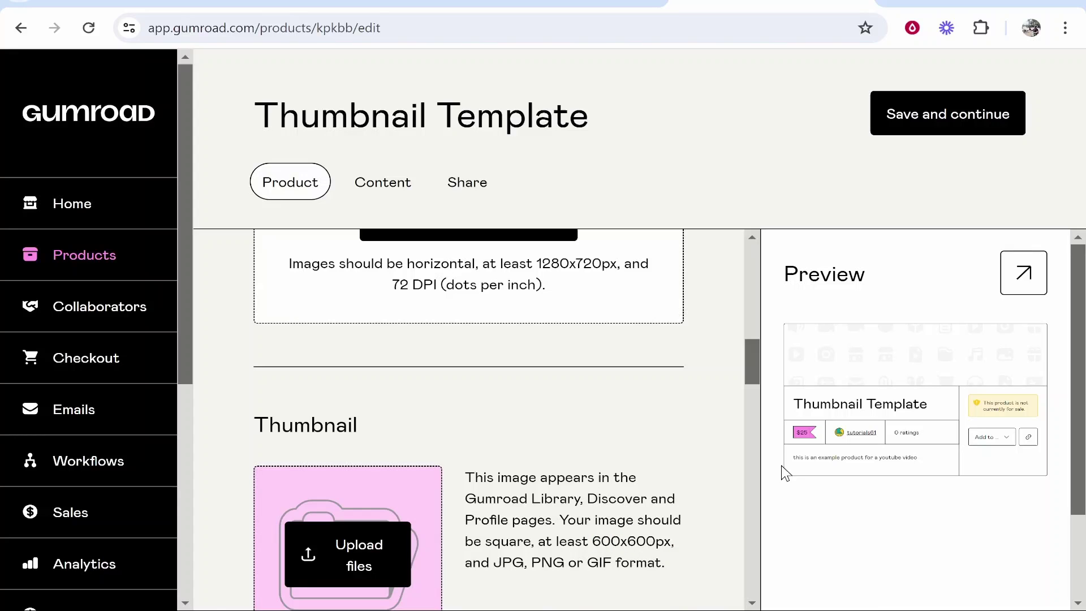
Save the product and open its public page, then return to the product editor.
{"action": "left_click", "coordinate": [1020, 283]}
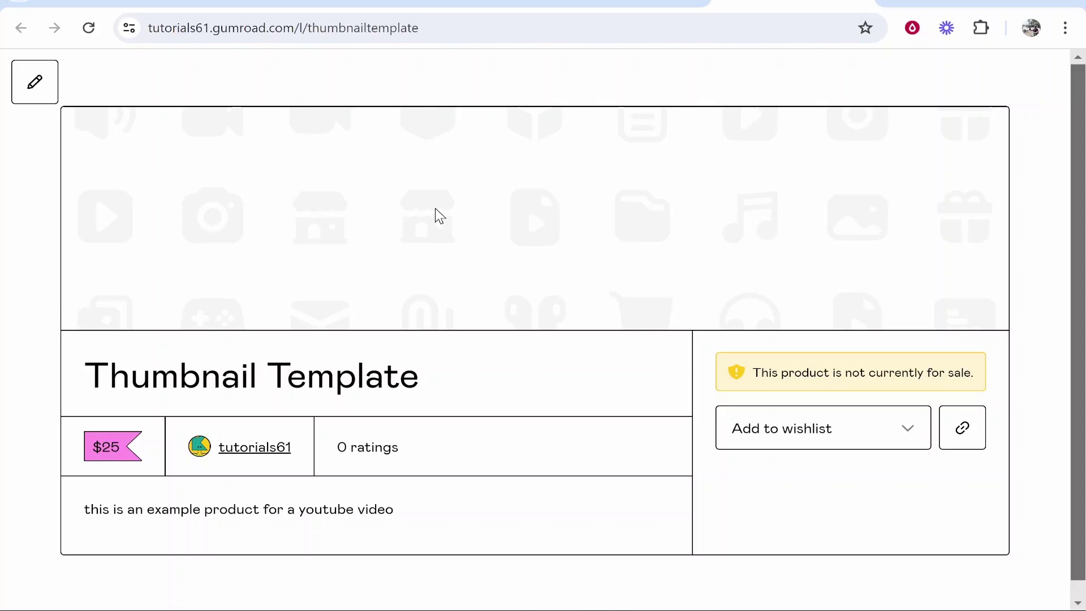
{"action": "scroll", "coordinate": [632, 209], "scroll_direction": "down", "scroll_amount": 1}
{"action": "left_click_drag", "start_coordinate": [430, 505], "coordinate": [72, 501]}
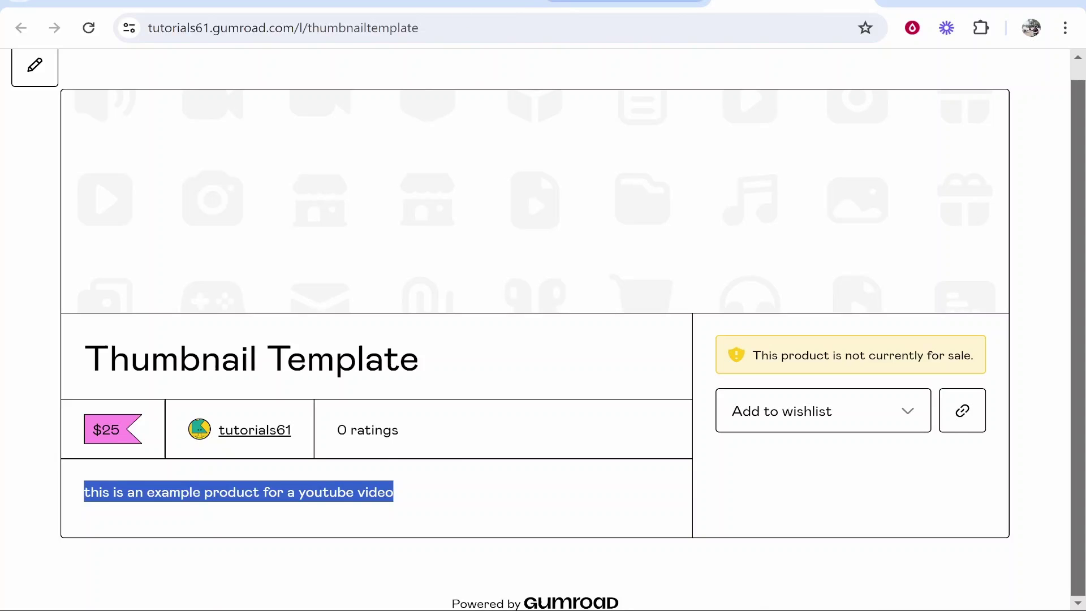
{"action": "left_click", "coordinate": [622, 4]}
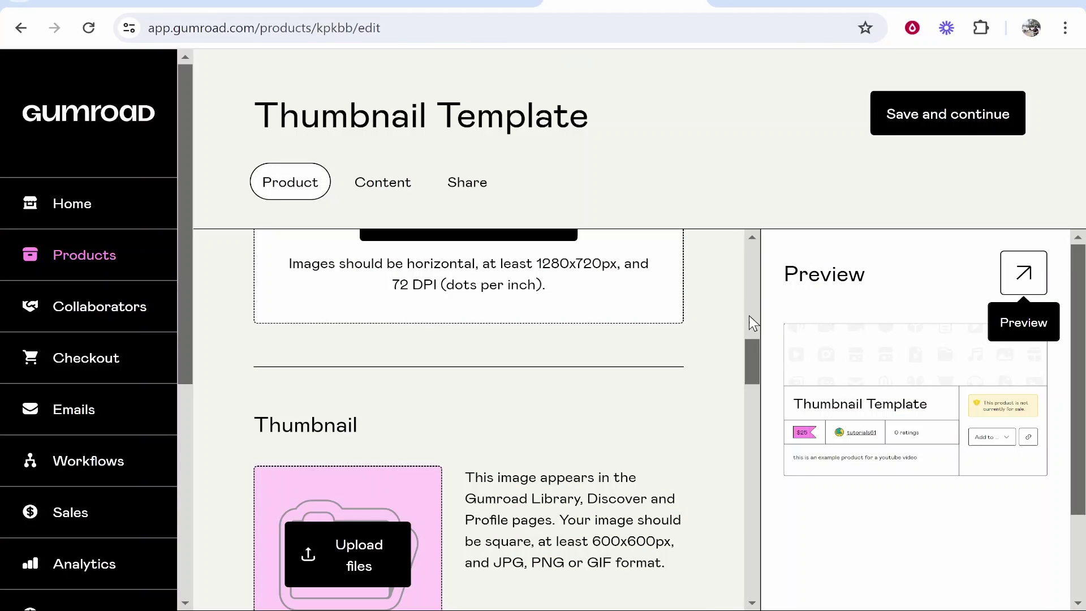
{"action": "scroll", "coordinate": [667, 331], "scroll_direction": "down", "scroll_amount": 8}
{"action": "left_click", "coordinate": [335, 405]}
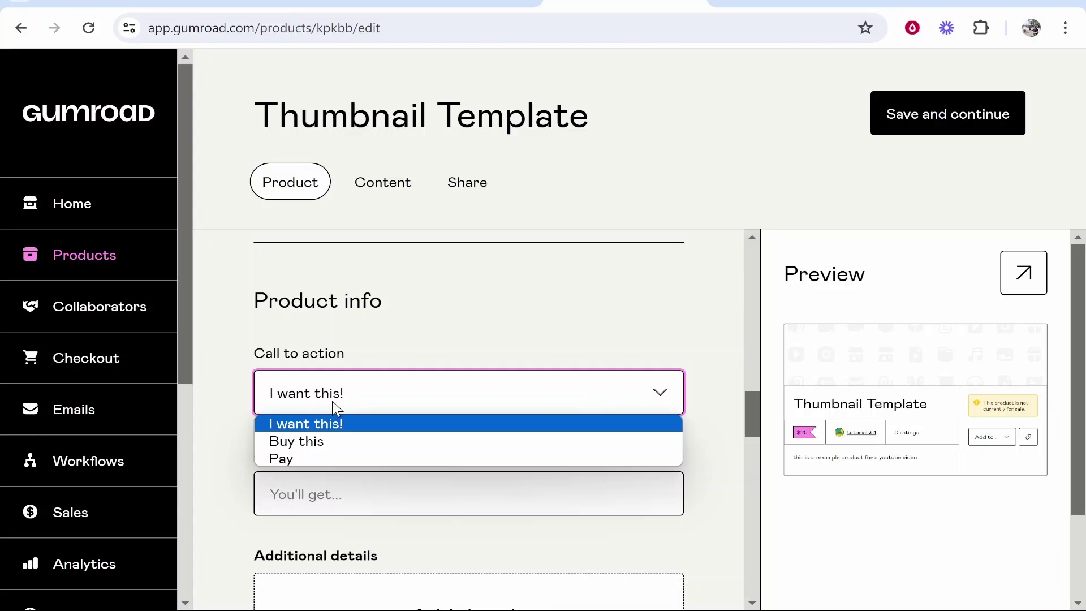
{"action": "left_click", "coordinate": [288, 441]}
{"action": "scroll", "coordinate": [322, 416], "scroll_direction": "down", "scroll_amount": 3}
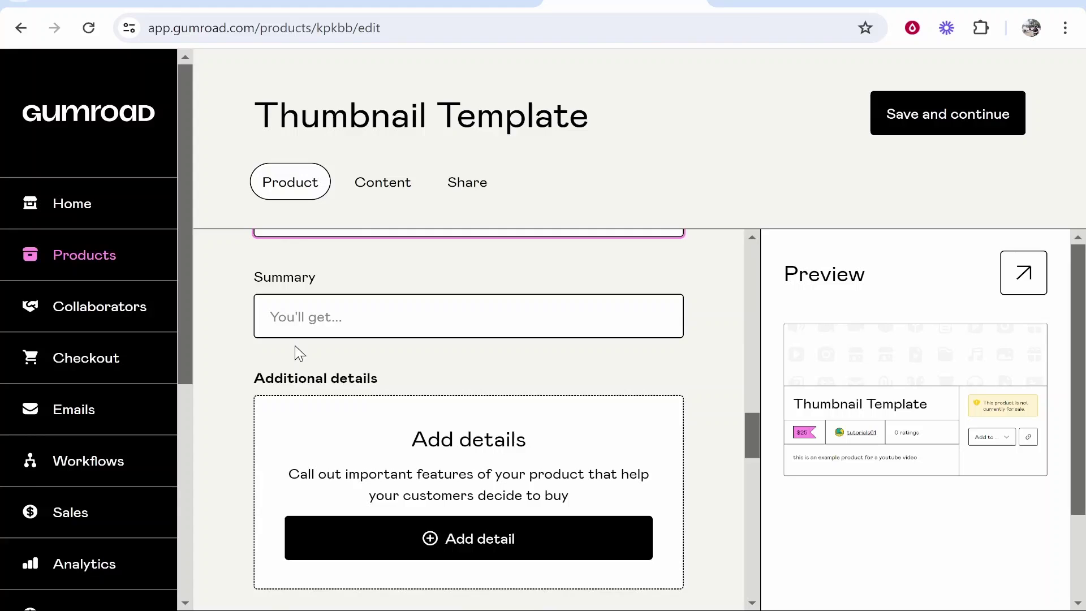
{"action": "left_click", "coordinate": [321, 326]}
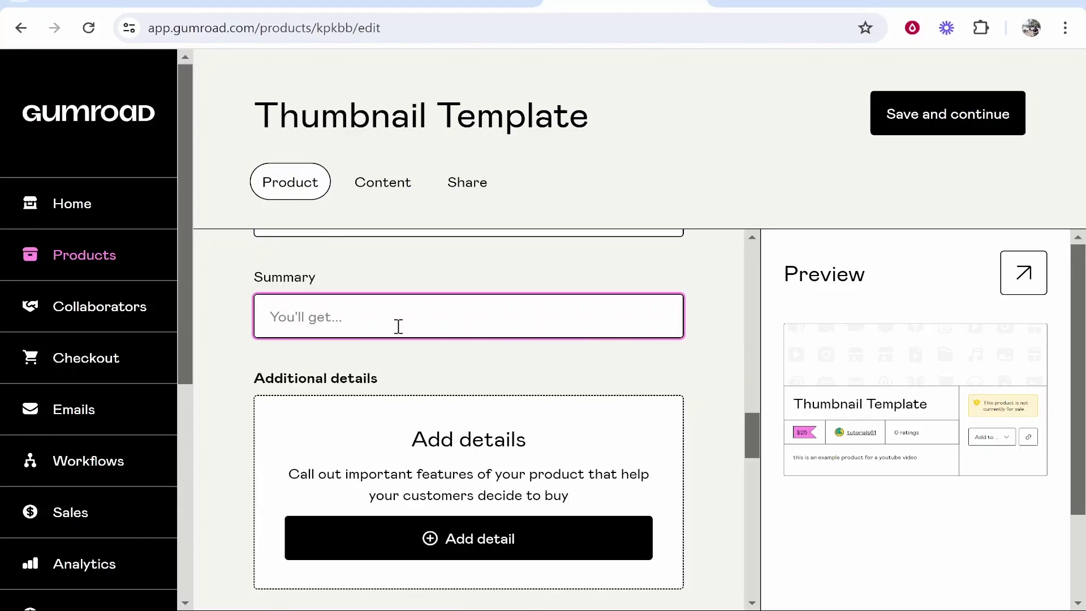
{"action": "type", "text": "You will get a YouTube thumbnail template."}
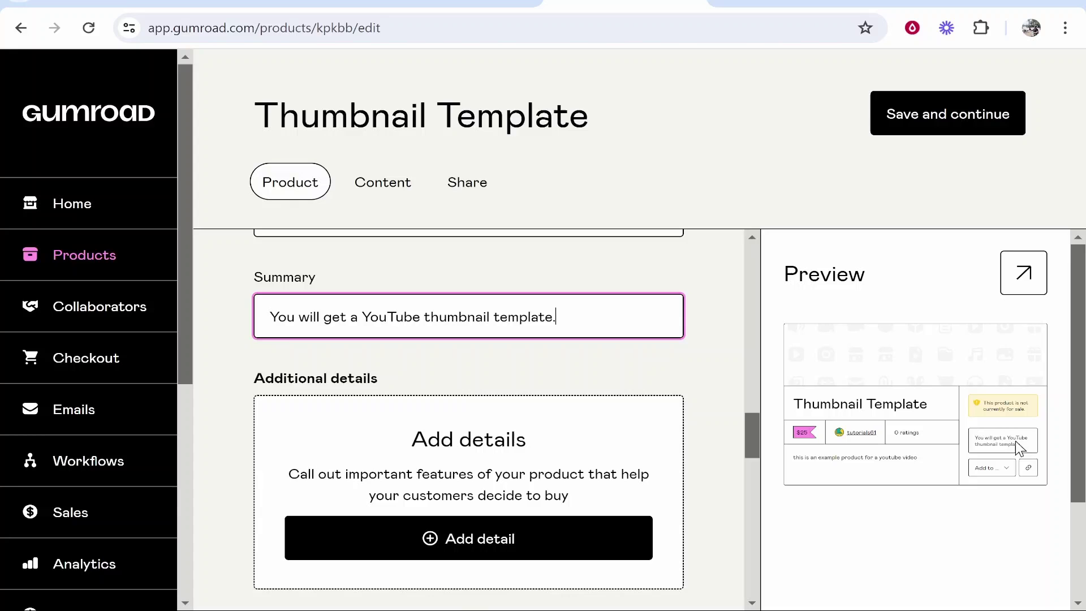
{"action": "scroll", "coordinate": [498, 336], "scroll_direction": "down", "scroll_amount": 3}
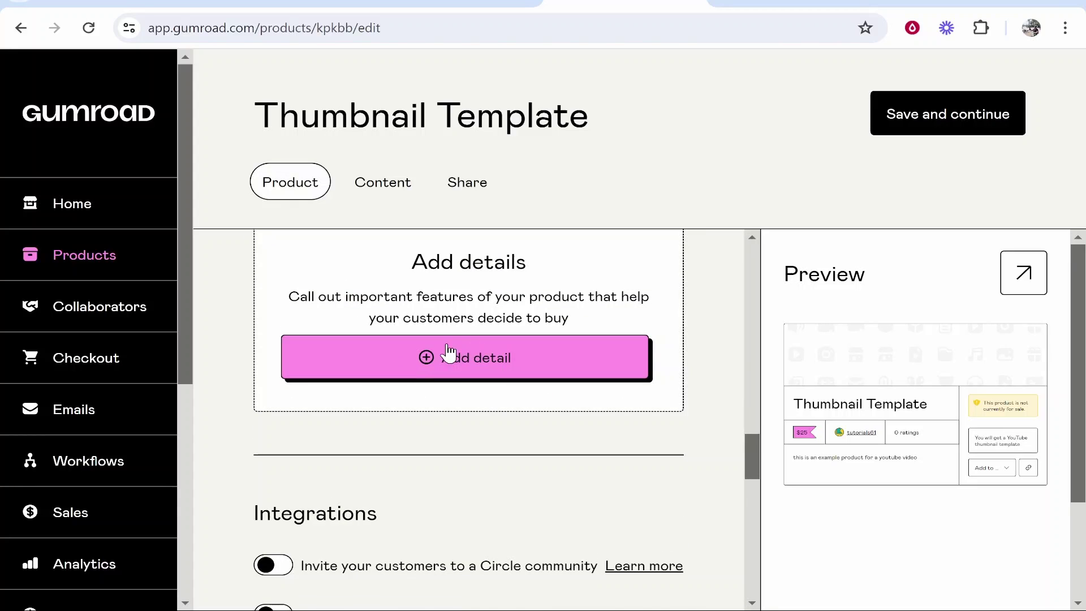
{"action": "scroll", "coordinate": [452, 342], "scroll_direction": "down", "scroll_amount": 3}
{"action": "scroll", "coordinate": [424, 336], "scroll_direction": "down", "scroll_amount": 6}
{"action": "scroll", "coordinate": [347, 370], "scroll_direction": "up", "scroll_amount": 2}
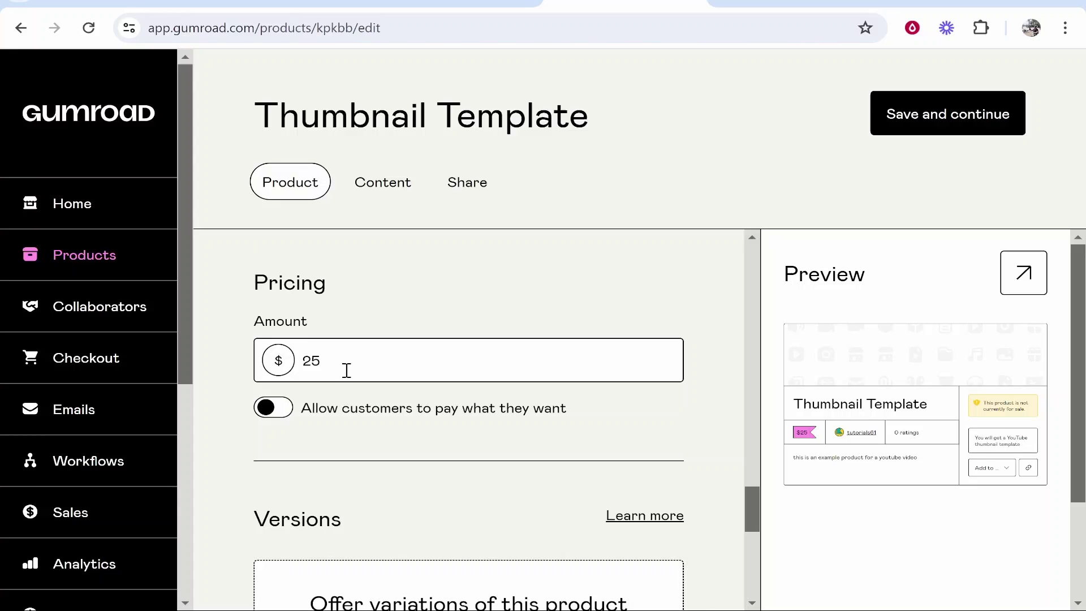
{"action": "left_click", "coordinate": [274, 408]}
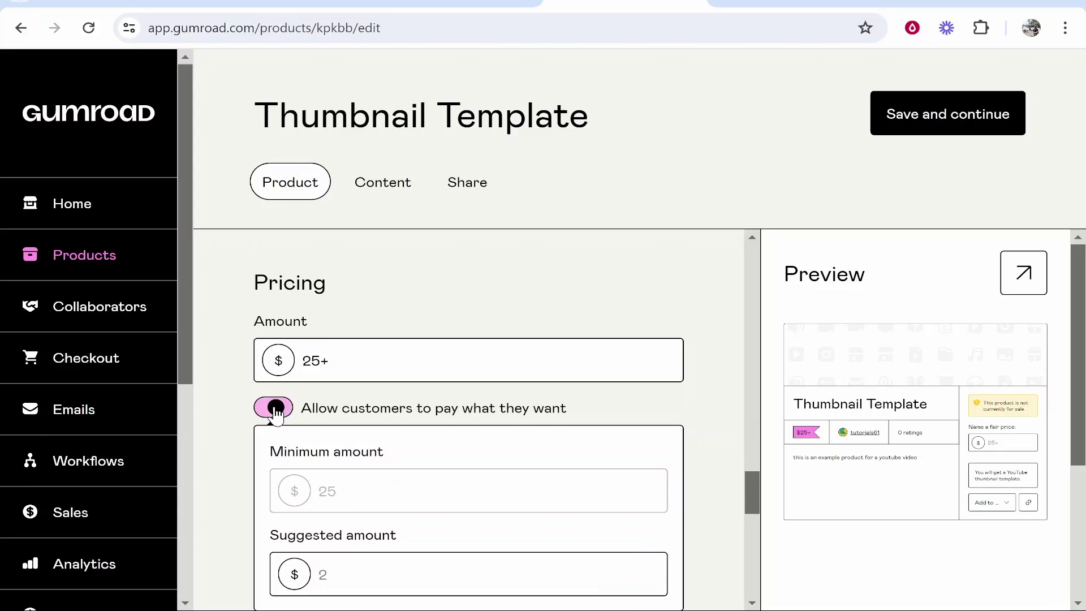
{"action": "scroll", "coordinate": [281, 411], "scroll_direction": "down", "scroll_amount": 2}
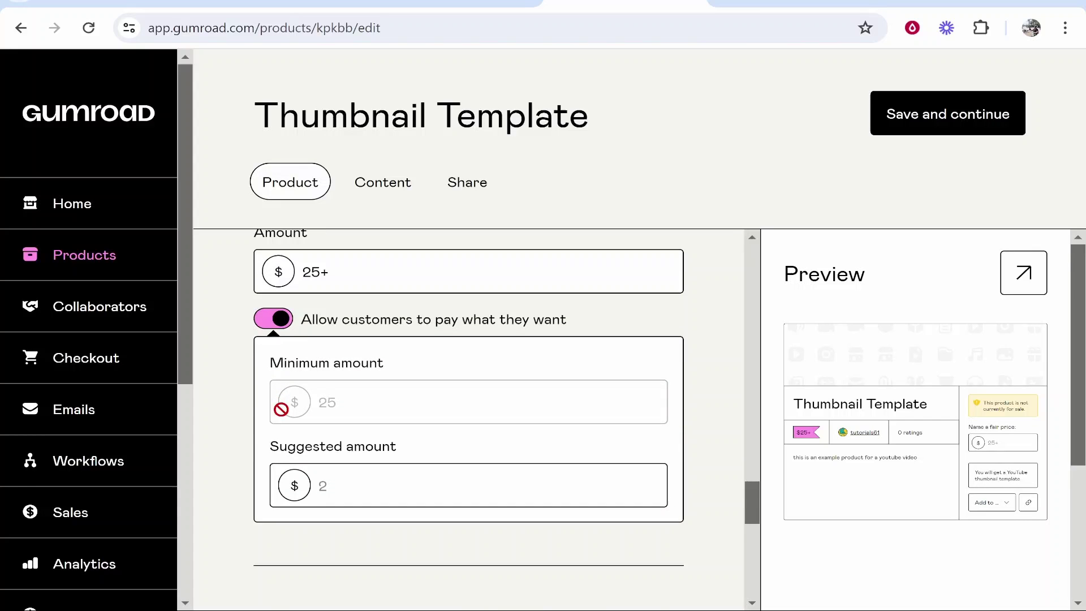
{"action": "left_click", "coordinate": [280, 320]}
{"action": "scroll", "coordinate": [303, 437], "scroll_direction": "down", "scroll_amount": 10}
{"action": "scroll", "coordinate": [303, 436], "scroll_direction": "up", "scroll_amount": 4}
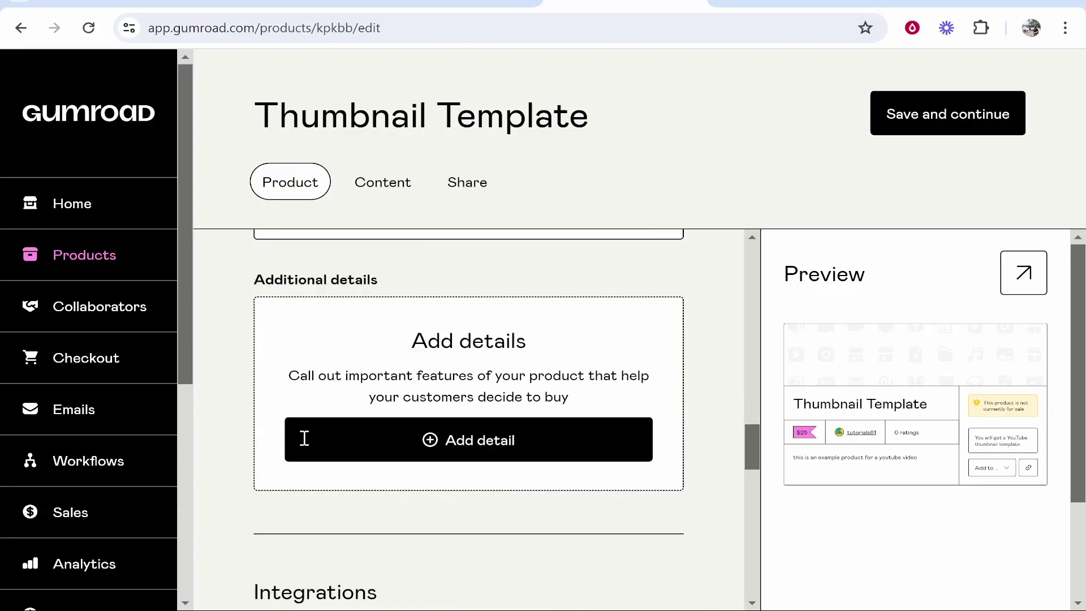
{"action": "scroll", "coordinate": [303, 436], "scroll_direction": "up", "scroll_amount": 15}
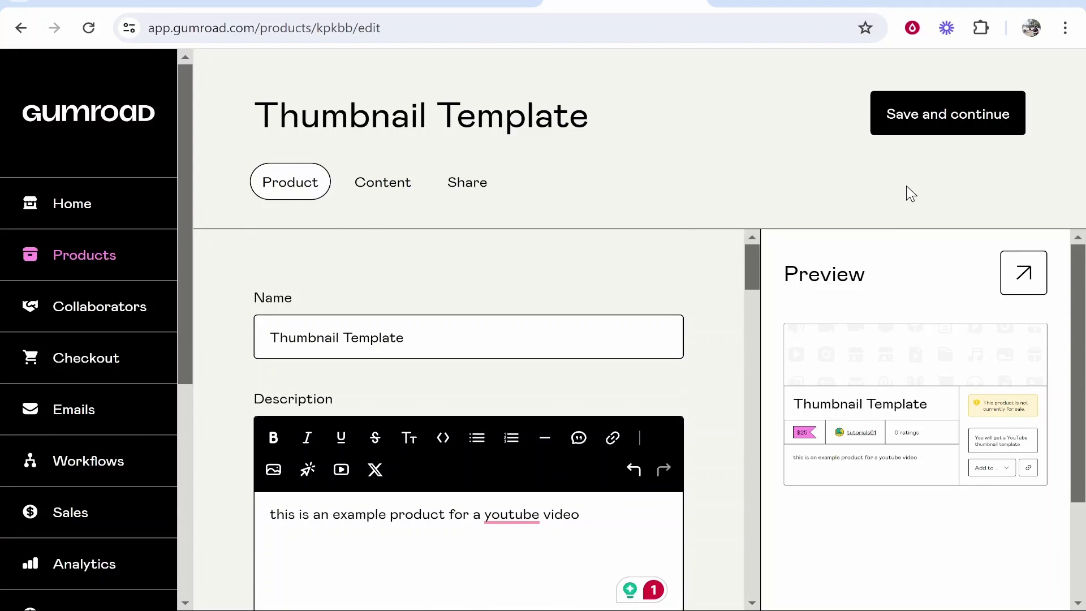
Upload the 34.7 MB PSD 'NEW FACE THUMBNAIL EXAMPLE copy 5' as content, then save and publish.
{"action": "left_click", "coordinate": [390, 195]}
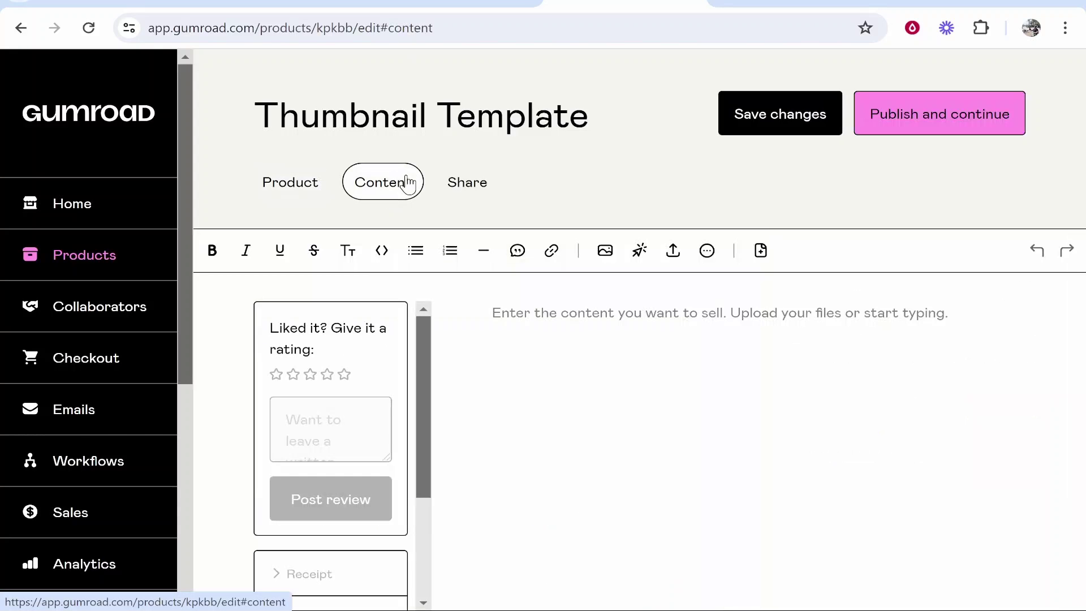
{"action": "left_click", "coordinate": [670, 260]}
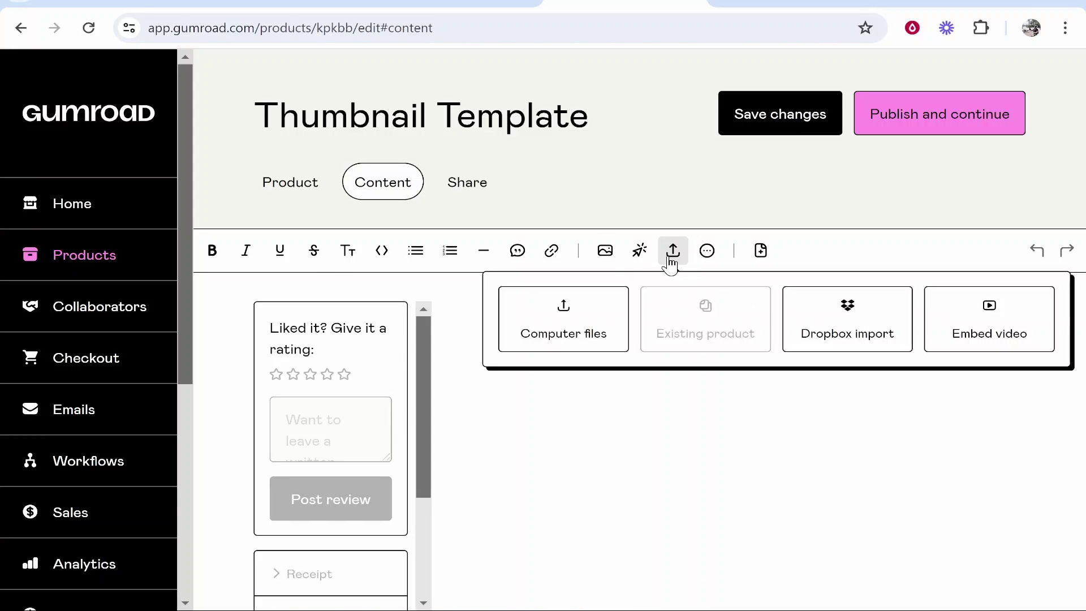
{"action": "left_click", "coordinate": [581, 320]}
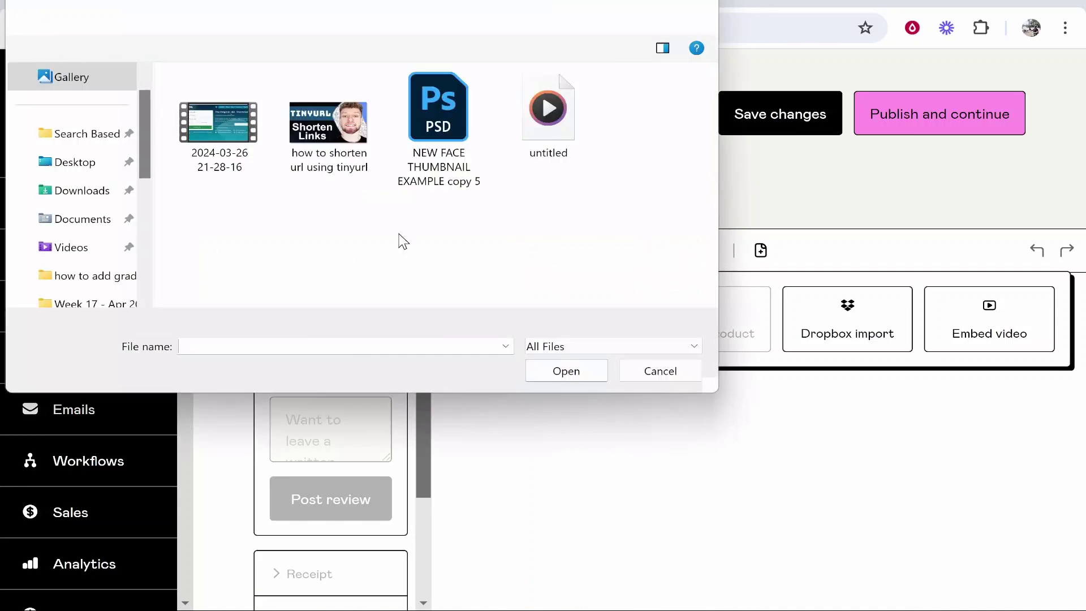
{"action": "left_click", "coordinate": [469, 166]}
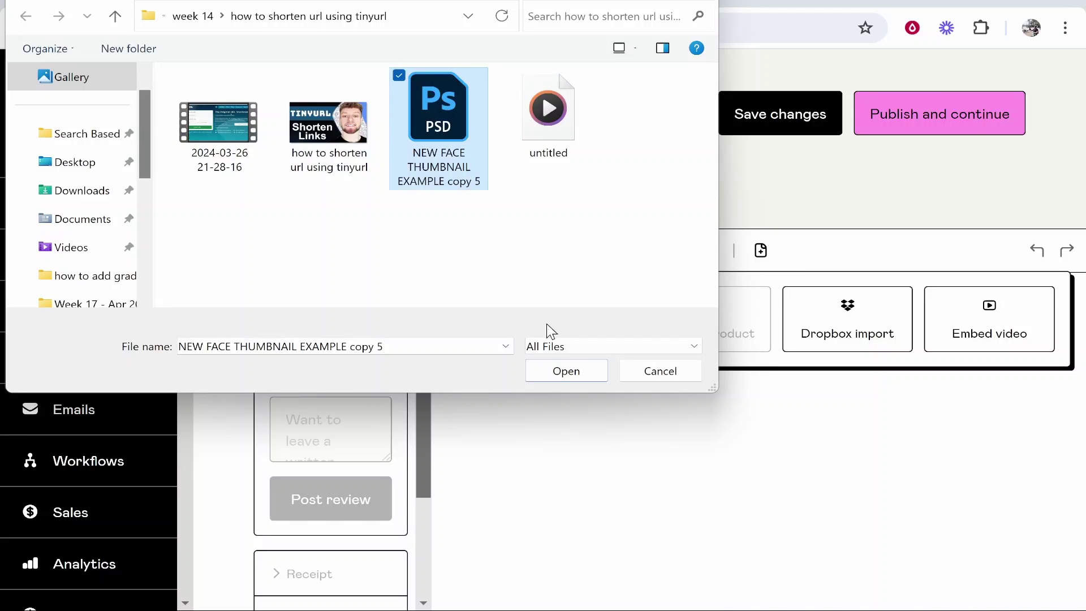
{"action": "left_click", "coordinate": [557, 374]}
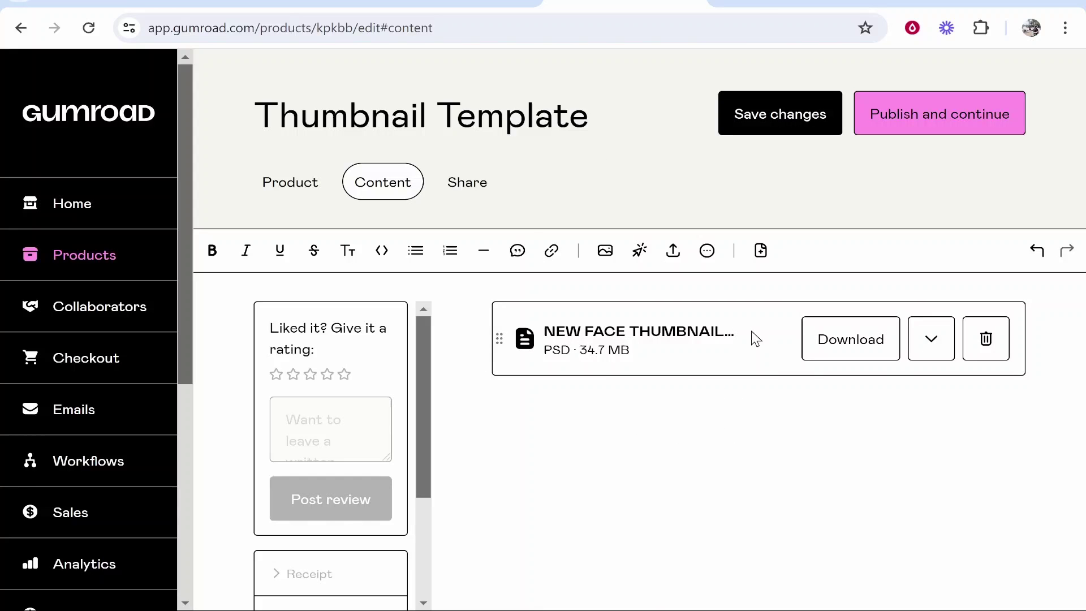
{"action": "left_click", "coordinate": [802, 112]}
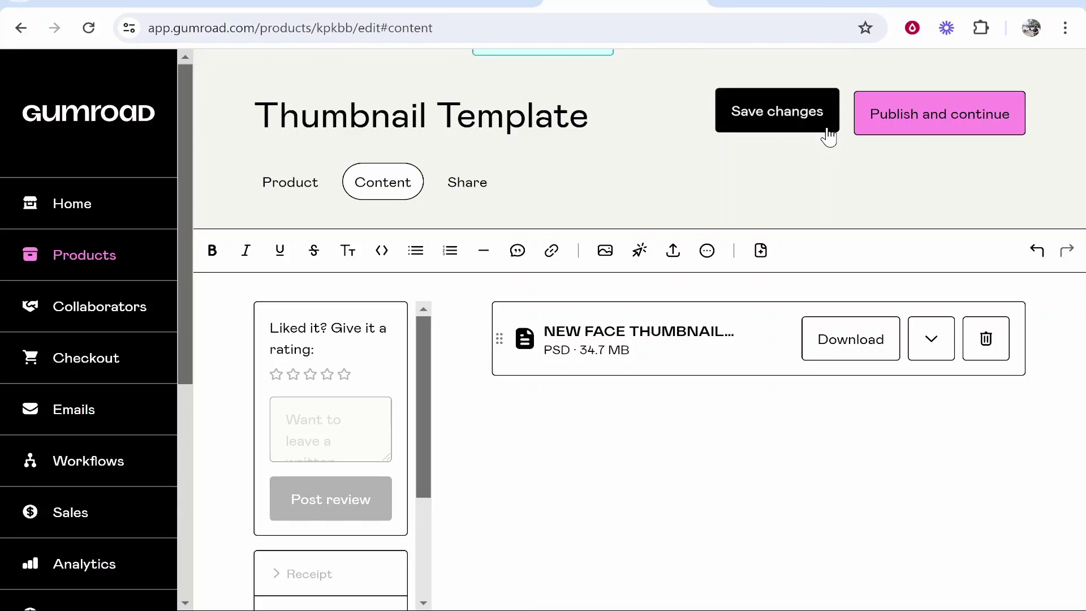
{"action": "left_click", "coordinate": [937, 131]}
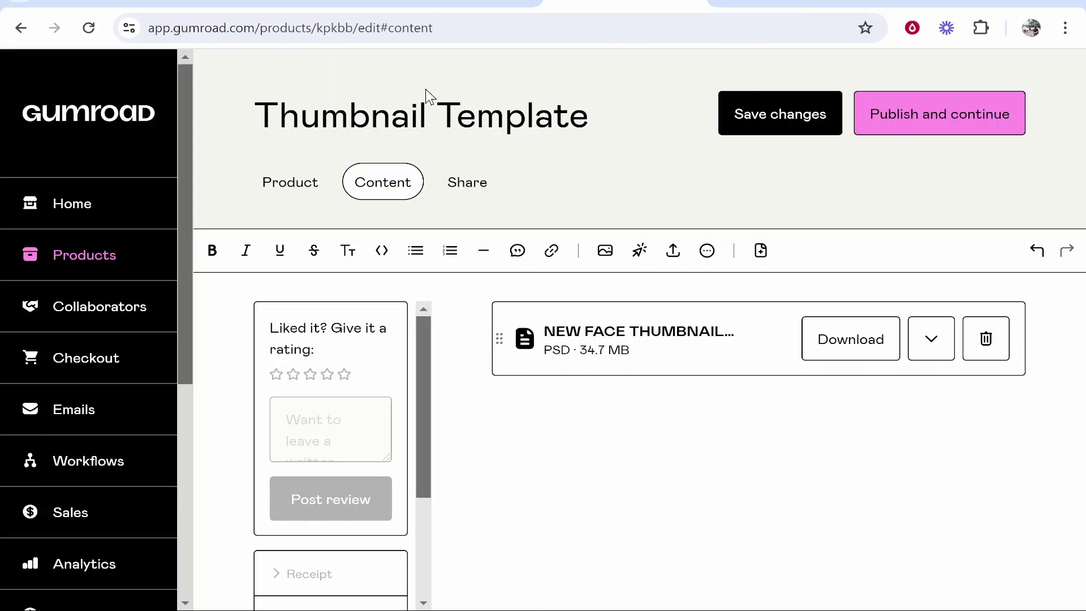
Save again, check the public Thumbnail Template page, then publish the product.
{"action": "left_click", "coordinate": [763, 127]}
{"action": "key", "text": "ctrl+Tab"}
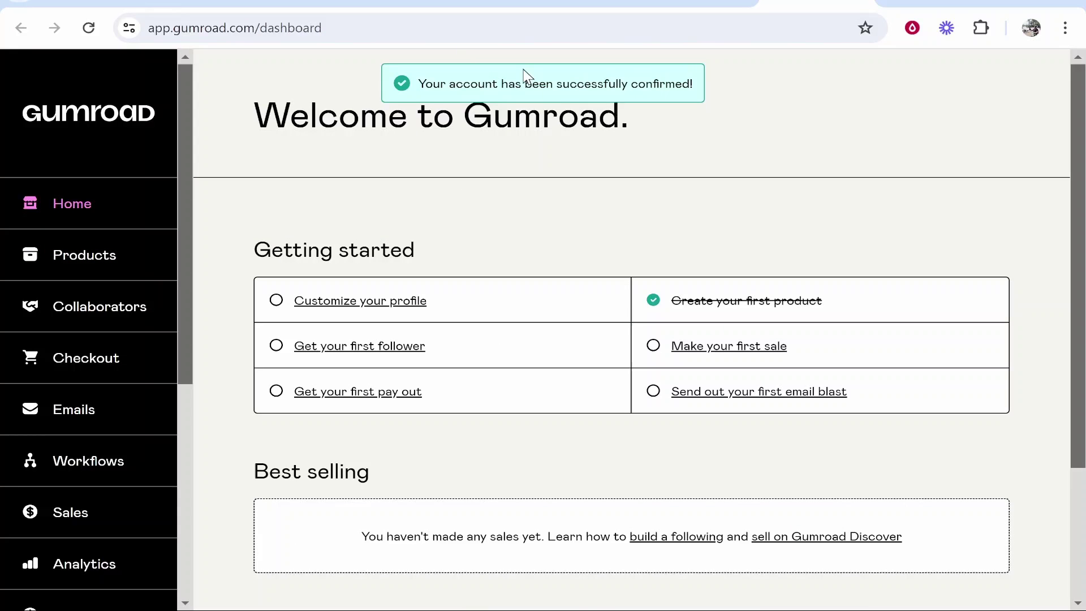
{"action": "left_click", "coordinate": [643, 6]}
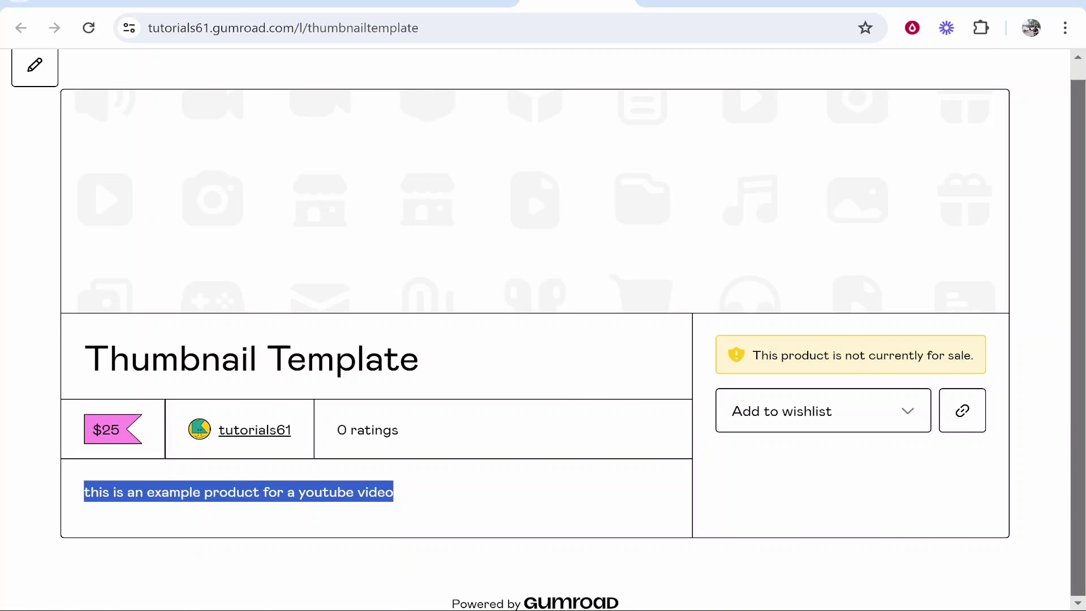
{"action": "left_click", "coordinate": [455, 7]}
{"action": "left_click", "coordinate": [732, 114]}
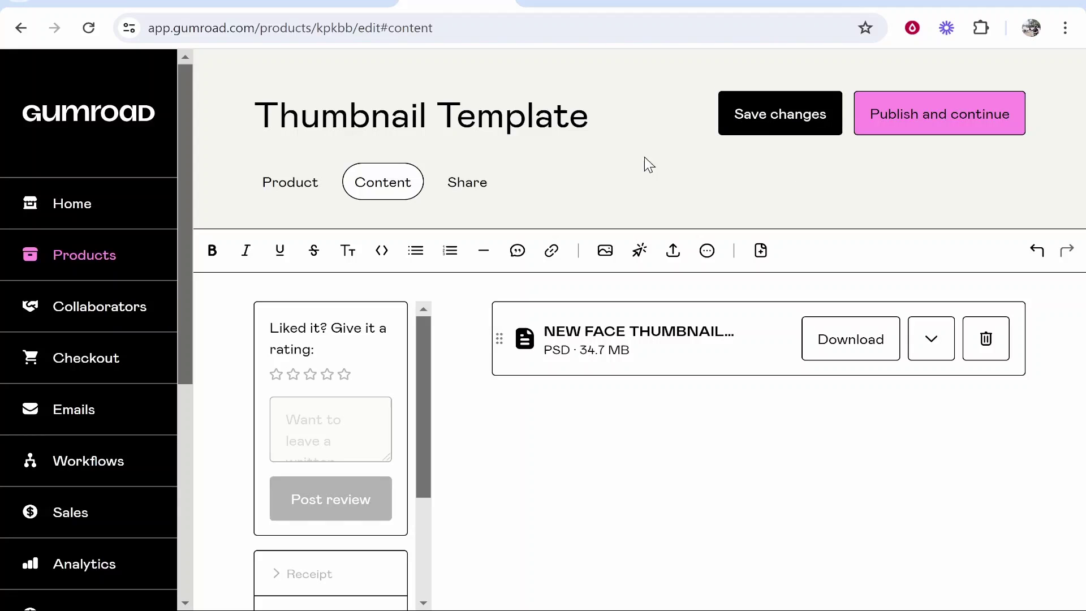
{"action": "left_click", "coordinate": [891, 121]}
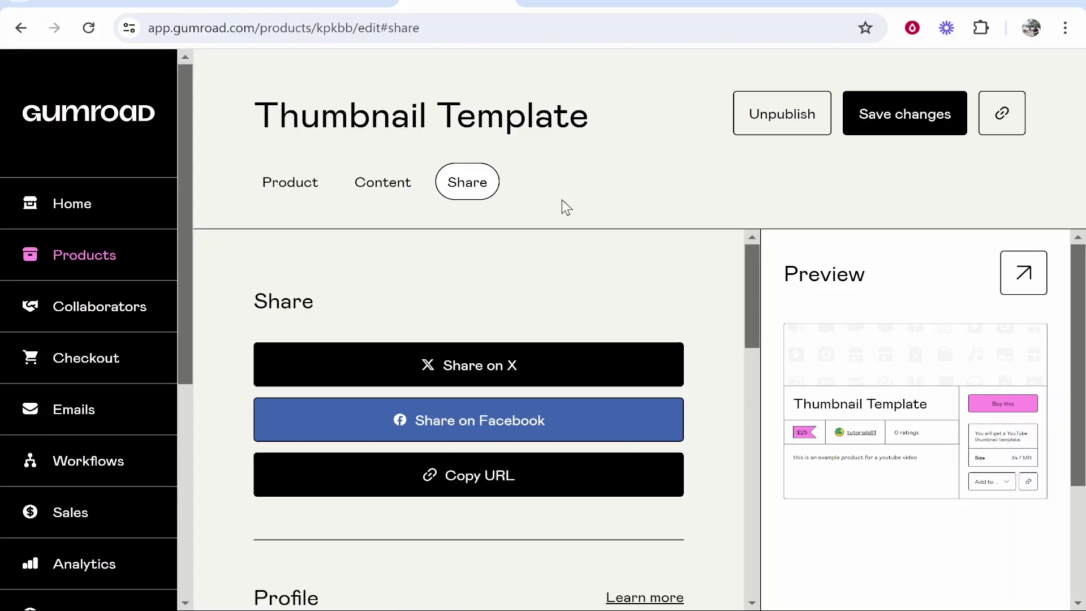
{"action": "scroll", "coordinate": [84, 170], "scroll_direction": "down", "scroll_amount": 6}
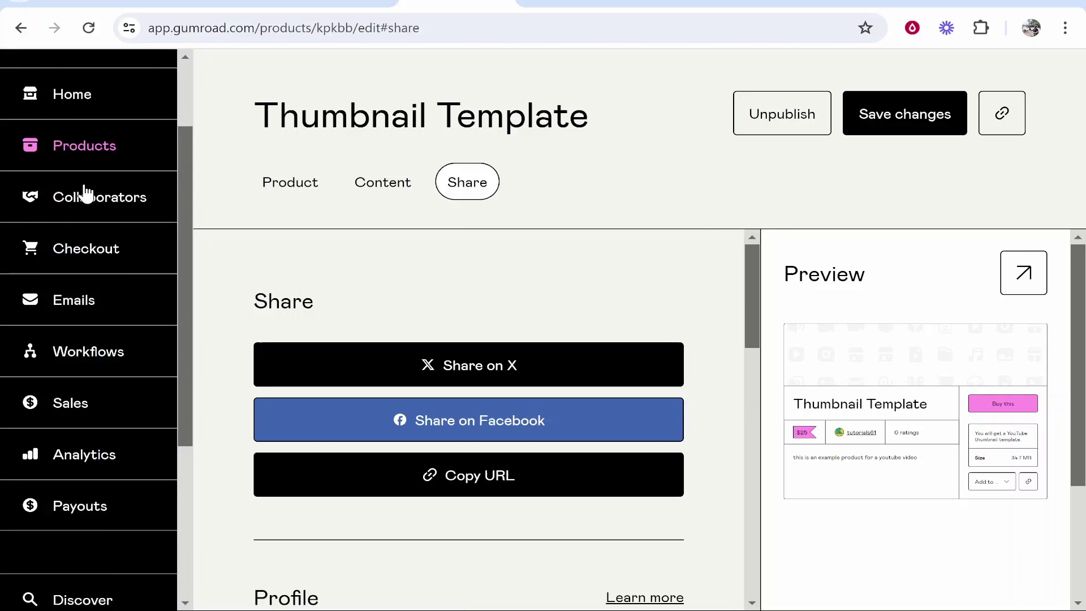
{"action": "left_click", "coordinate": [85, 536]}
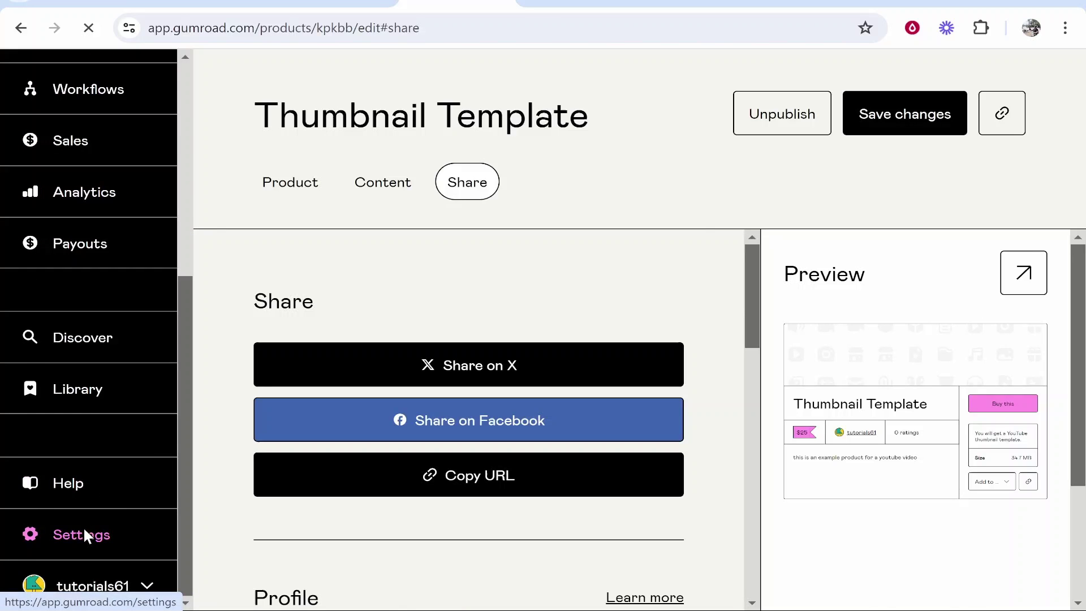
{"action": "scroll", "coordinate": [444, 236], "scroll_direction": "down", "scroll_amount": 3}
{"action": "scroll", "coordinate": [444, 238], "scroll_direction": "down", "scroll_amount": 10}
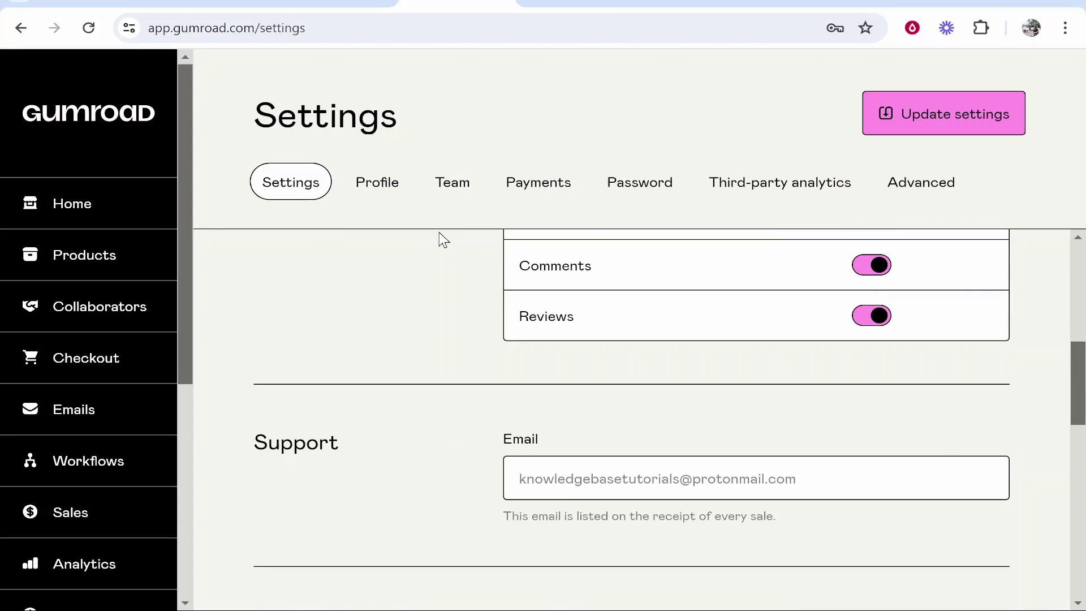
{"action": "scroll", "coordinate": [440, 244], "scroll_direction": "up", "scroll_amount": 8}
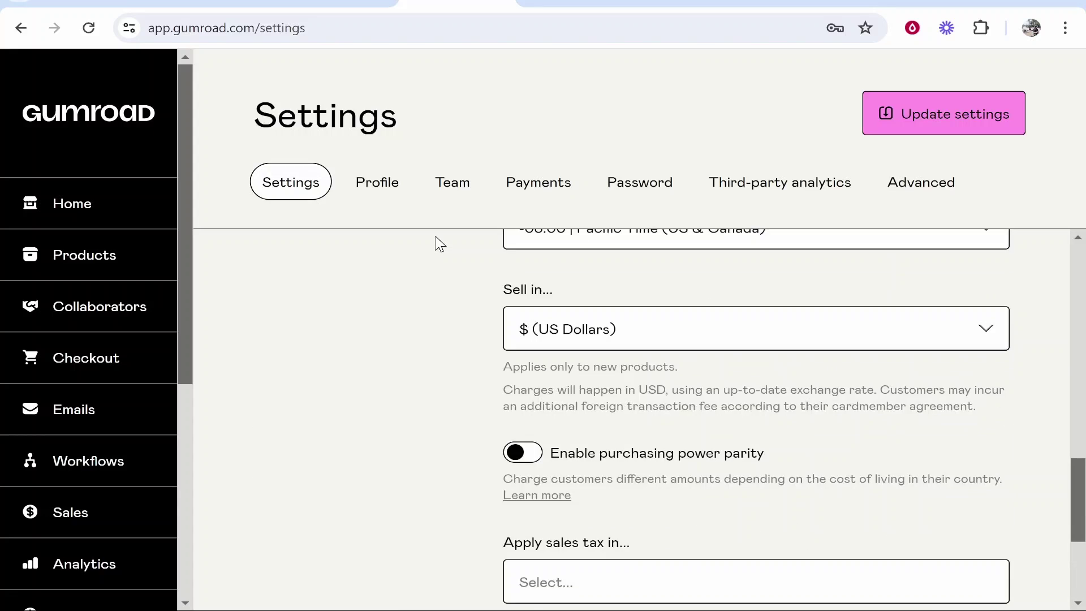
{"action": "scroll", "coordinate": [440, 245], "scroll_direction": "up", "scroll_amount": 1}
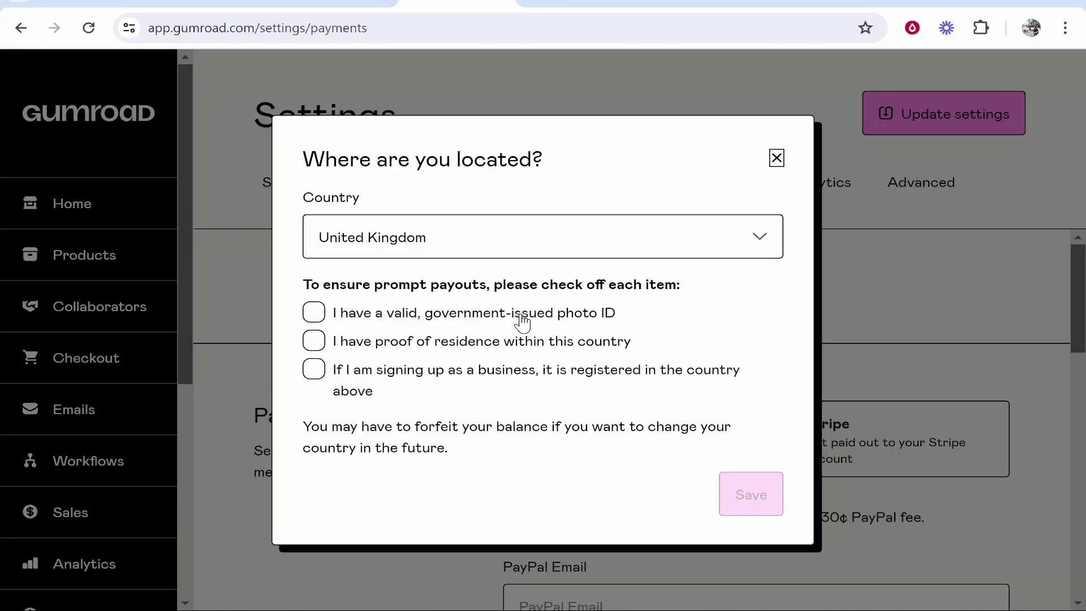
Confirm government photo ID, proof of residence and business registration, then save the location.
{"action": "left_click", "coordinate": [314, 313]}
{"action": "left_click", "coordinate": [312, 342]}
{"action": "left_click", "coordinate": [313, 369]}
{"action": "left_click", "coordinate": [754, 505]}
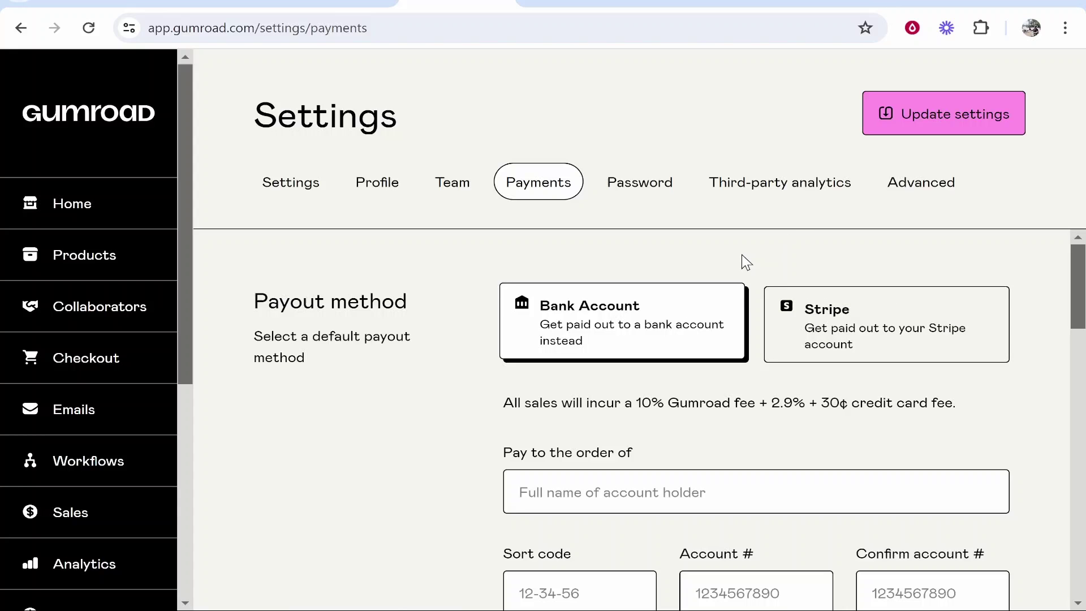
Review the Bank Account and Stripe payout options and the 10% Gumroad fee note.
{"action": "scroll", "coordinate": [744, 264], "scroll_direction": "down", "scroll_amount": 3}
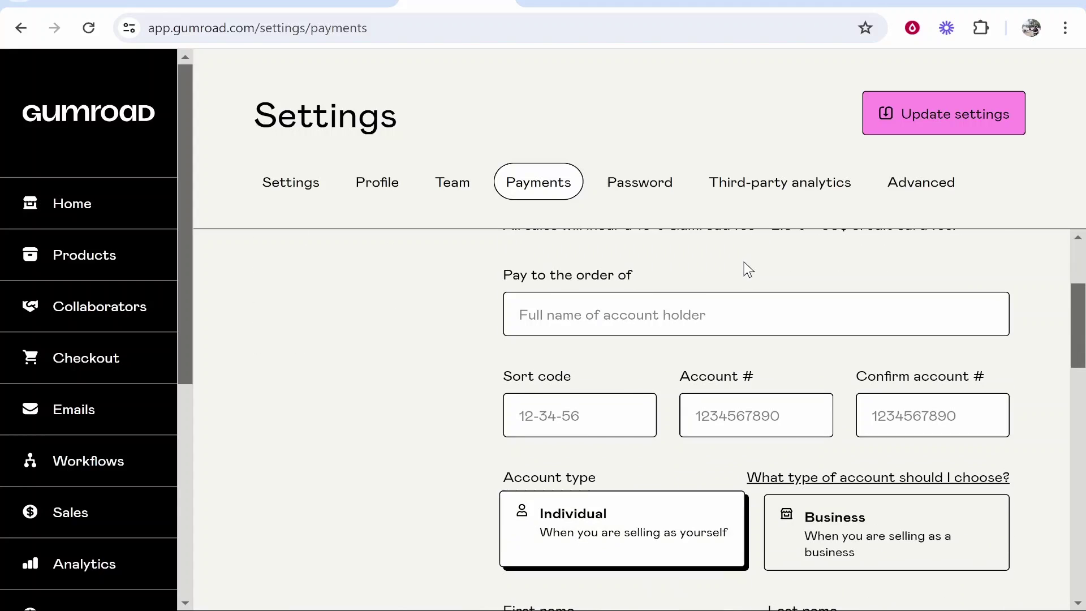
{"action": "scroll", "coordinate": [688, 291], "scroll_direction": "up", "scroll_amount": 2}
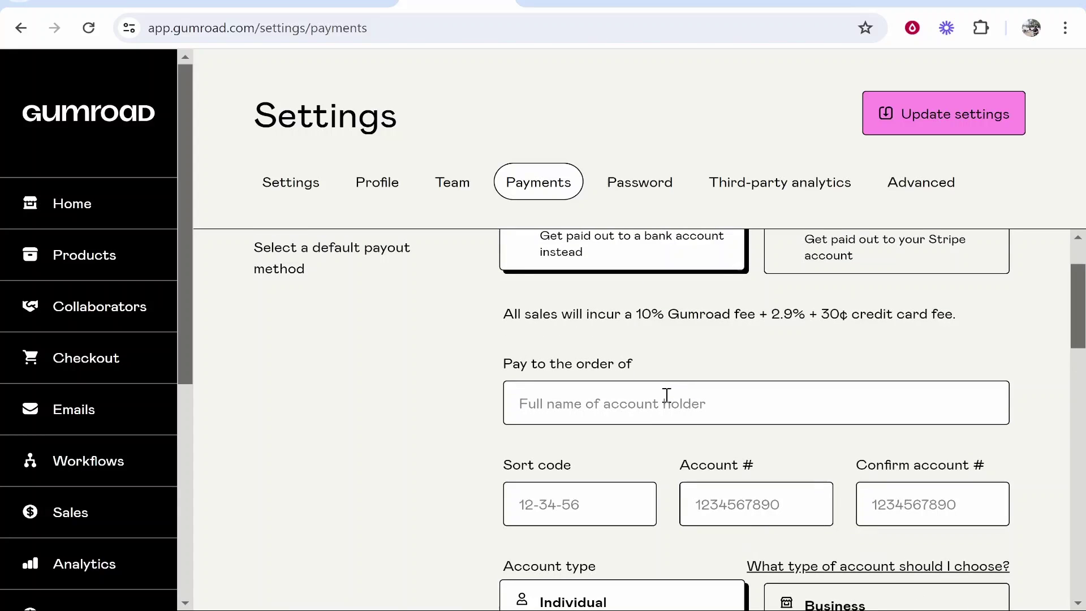
{"action": "scroll", "coordinate": [663, 421], "scroll_direction": "down", "scroll_amount": 2}
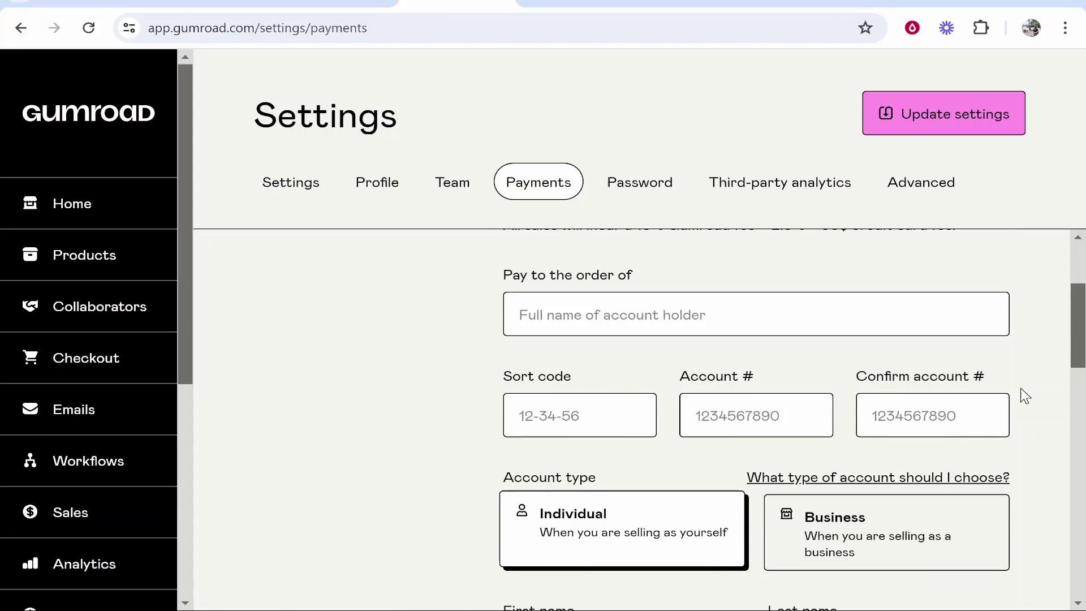
{"action": "scroll", "coordinate": [923, 415], "scroll_direction": "down", "scroll_amount": 3}
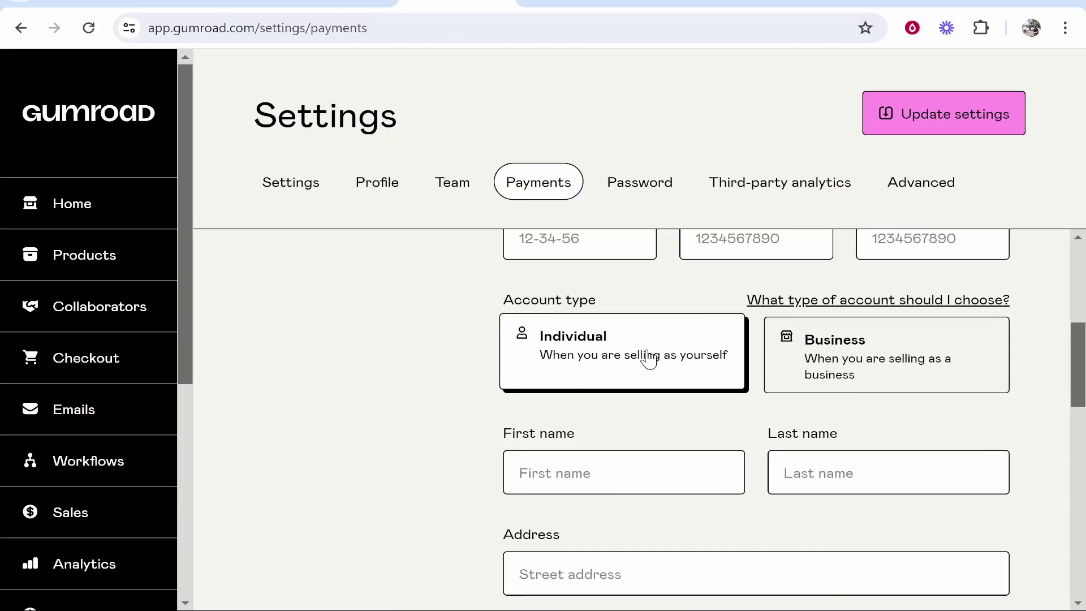
{"action": "scroll", "coordinate": [887, 392], "scroll_direction": "down", "scroll_amount": 2}
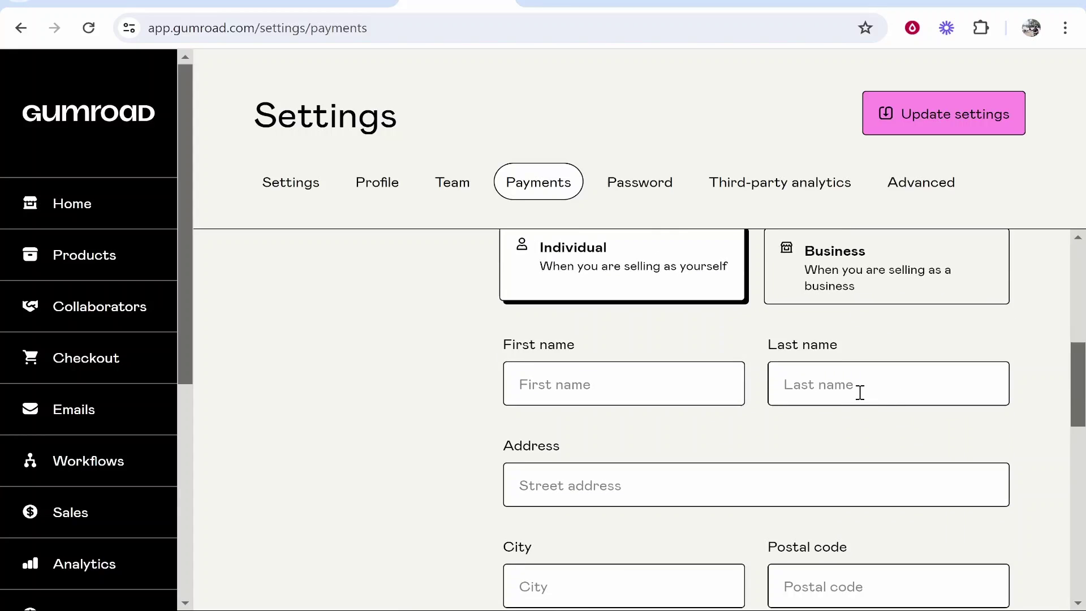
{"action": "scroll", "coordinate": [622, 298], "scroll_direction": "down", "scroll_amount": 8}
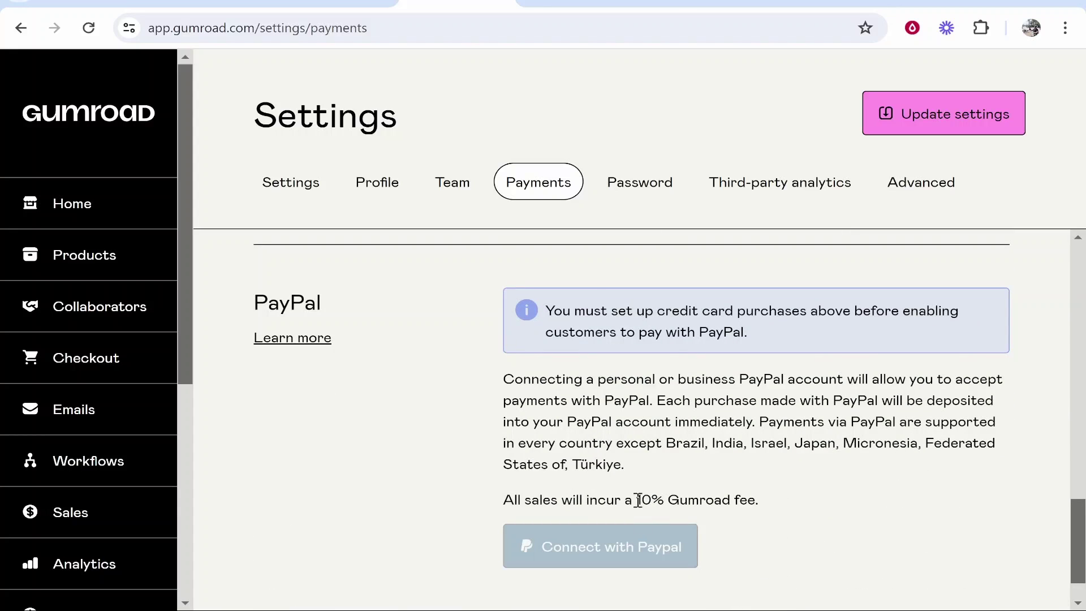
{"action": "left_click_drag", "start_coordinate": [637, 500], "coordinate": [797, 503]}
{"action": "left_click", "coordinate": [791, 470]}
{"action": "scroll", "coordinate": [783, 478], "scroll_direction": "down", "scroll_amount": 1}
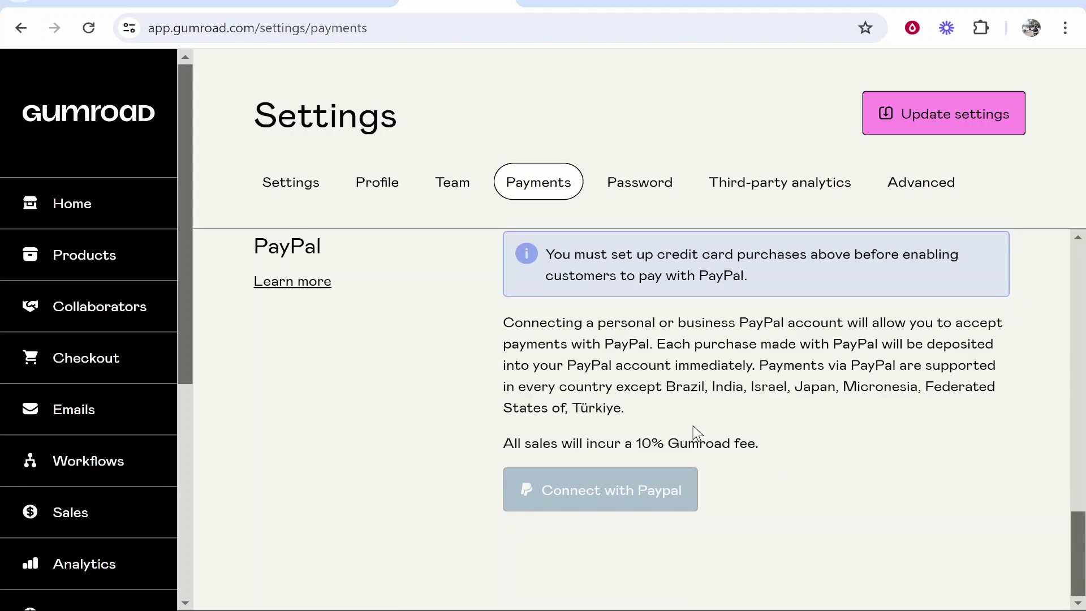
{"action": "scroll", "coordinate": [643, 431], "scroll_direction": "up", "scroll_amount": 15}
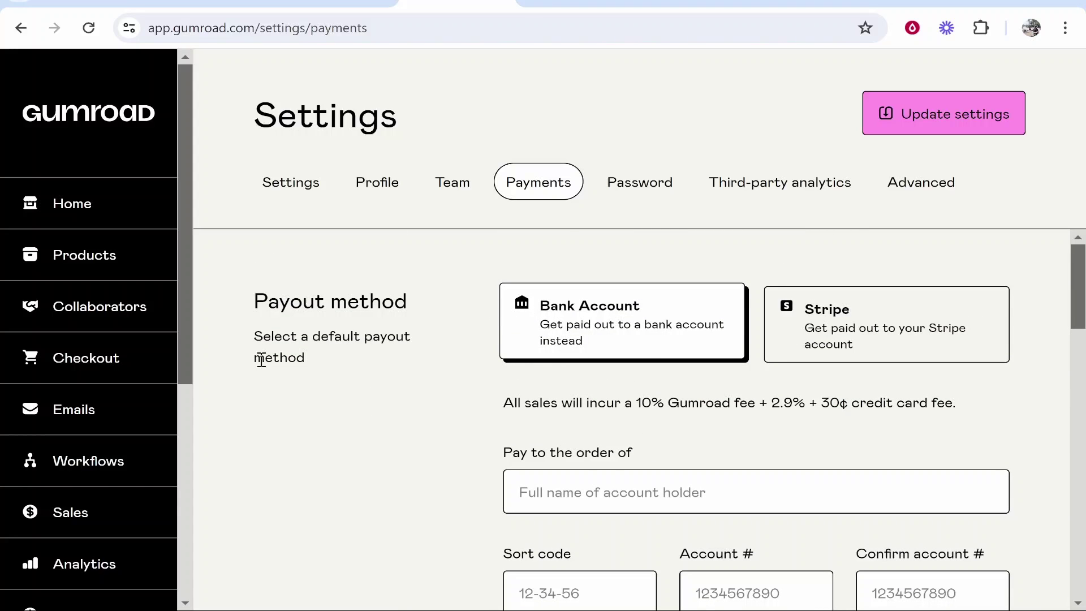
Open the Thumbnail Template product page from Products and copy its URL.
{"action": "left_click", "coordinate": [86, 270]}
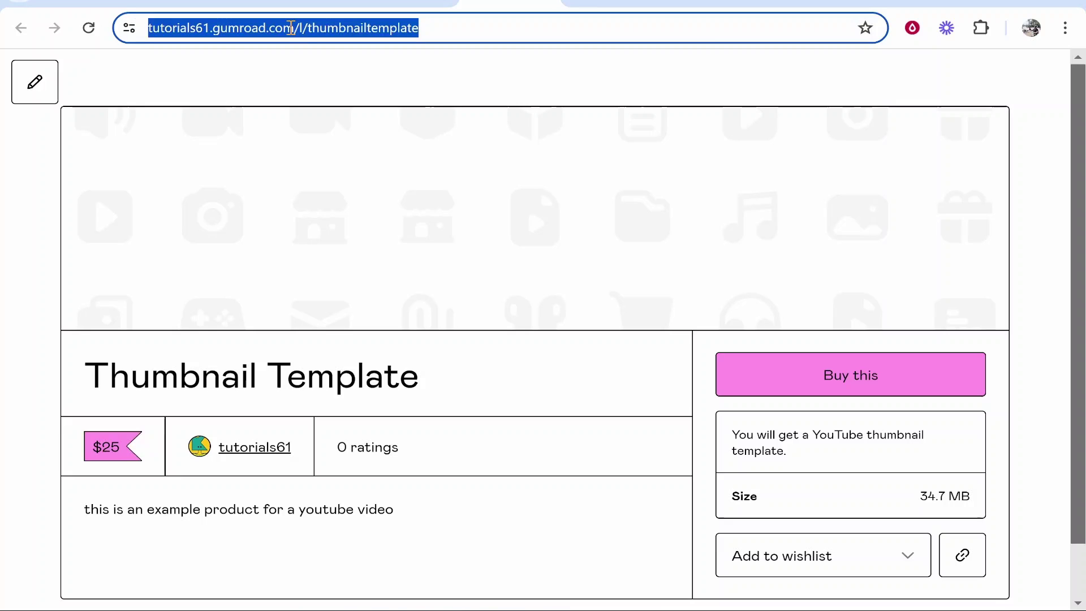
{"action": "right_click", "coordinate": [334, 28]}
{"action": "left_click", "coordinate": [375, 195]}
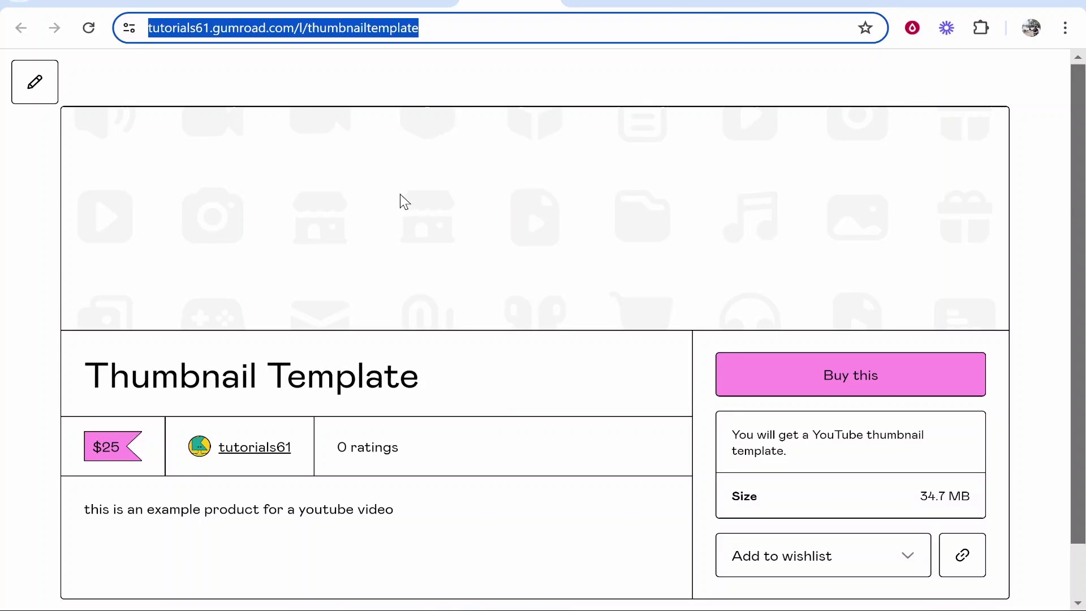
Insert a 'Buy Now' button linked to the copied Gumroad product URL.
{"action": "left_click", "coordinate": [327, 2]}
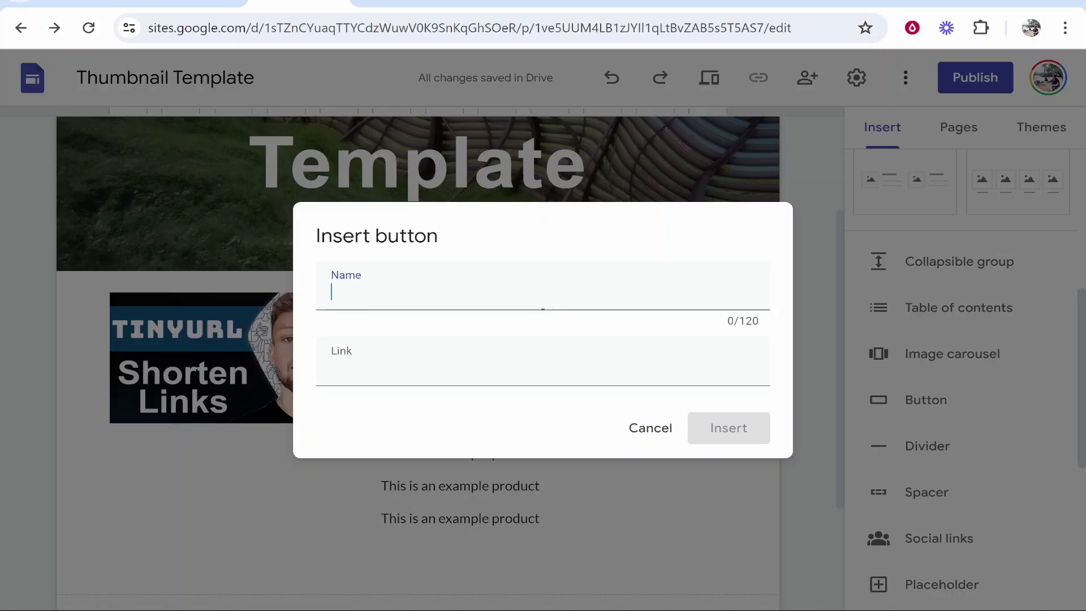
{"action": "left_click", "coordinate": [636, 436]}
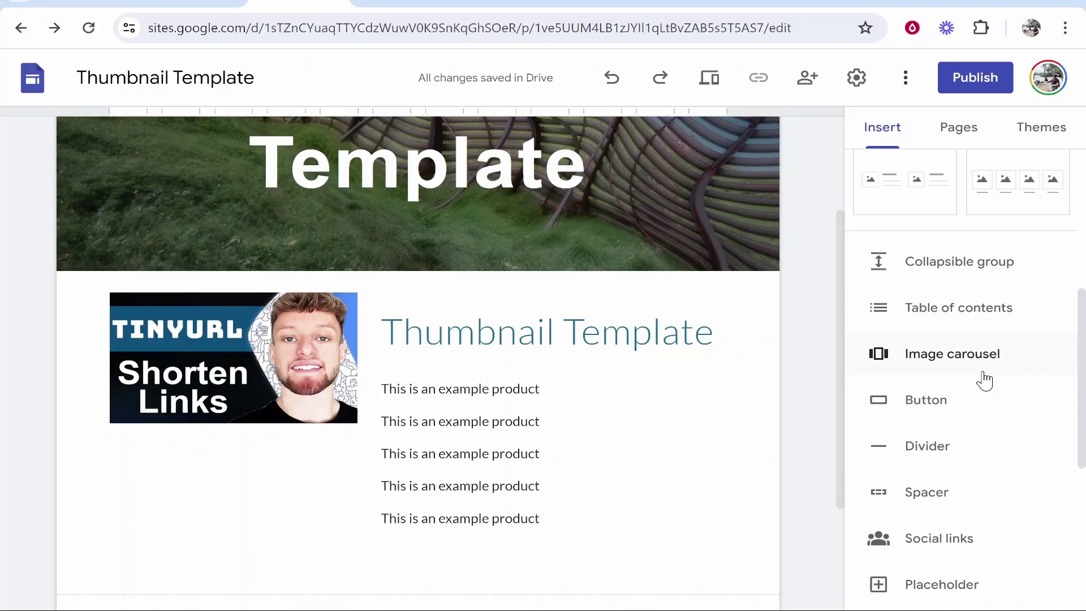
{"action": "left_click", "coordinate": [962, 403]}
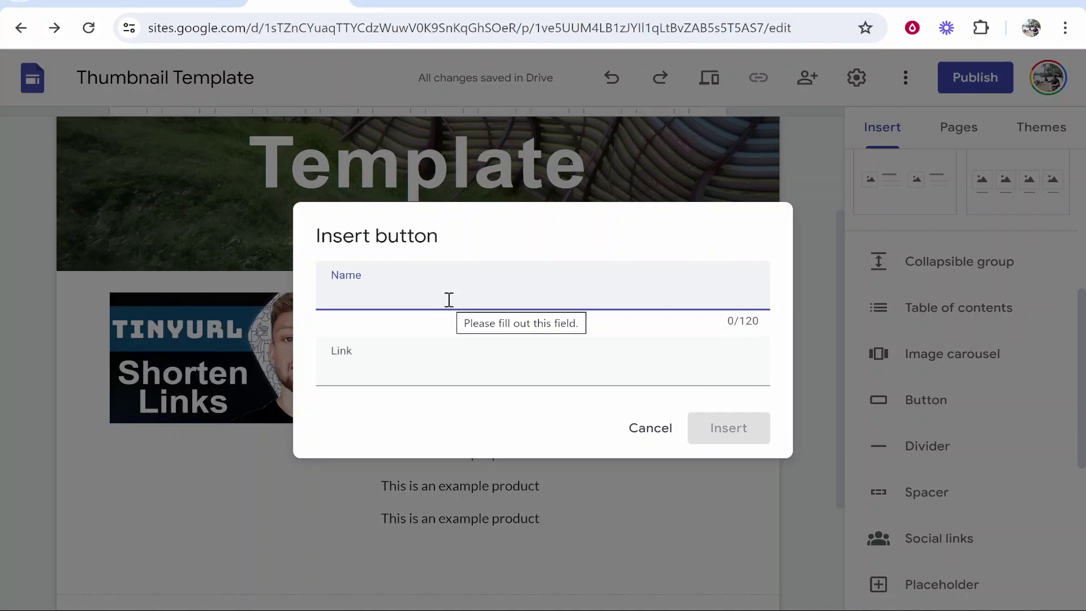
{"action": "type", "text": "Buy Now"}
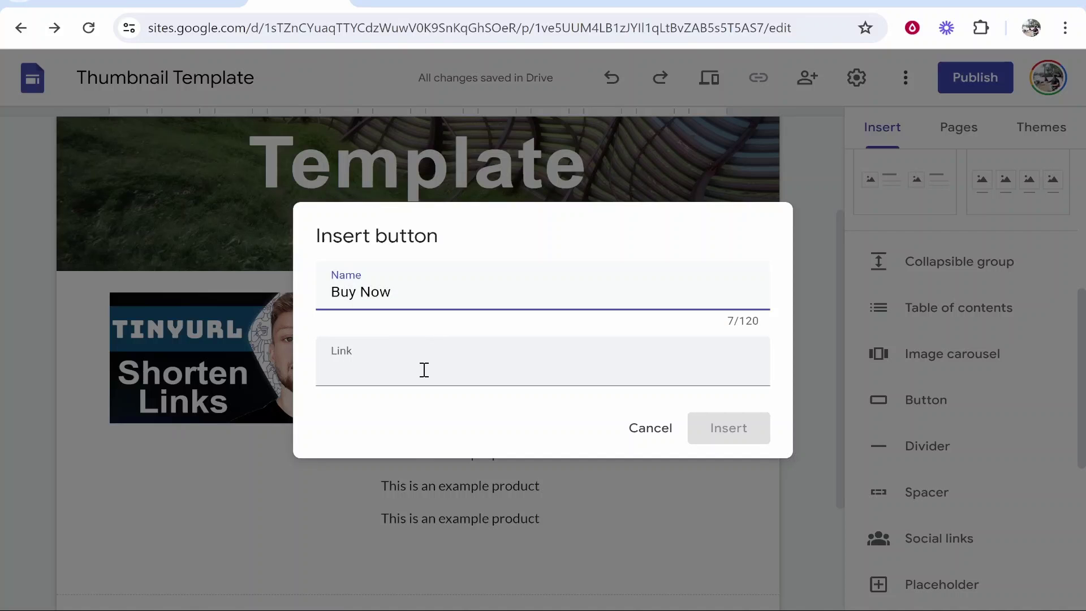
{"action": "left_click", "coordinate": [421, 370]}
{"action": "right_click", "coordinate": [425, 375]}
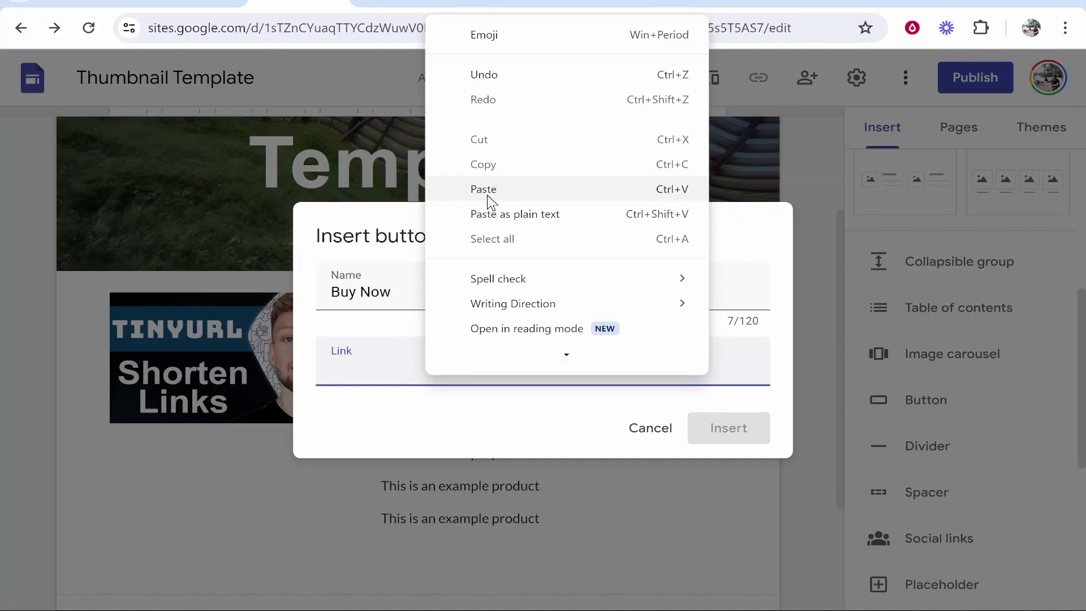
{"action": "left_click", "coordinate": [486, 190]}
{"action": "left_click", "coordinate": [703, 437]}
Move the Buy Now button beneath the thumbnail image.
{"action": "left_click_drag", "start_coordinate": [158, 387], "coordinate": [169, 263]}
{"action": "scroll", "coordinate": [259, 305], "scroll_direction": "up", "scroll_amount": 2}
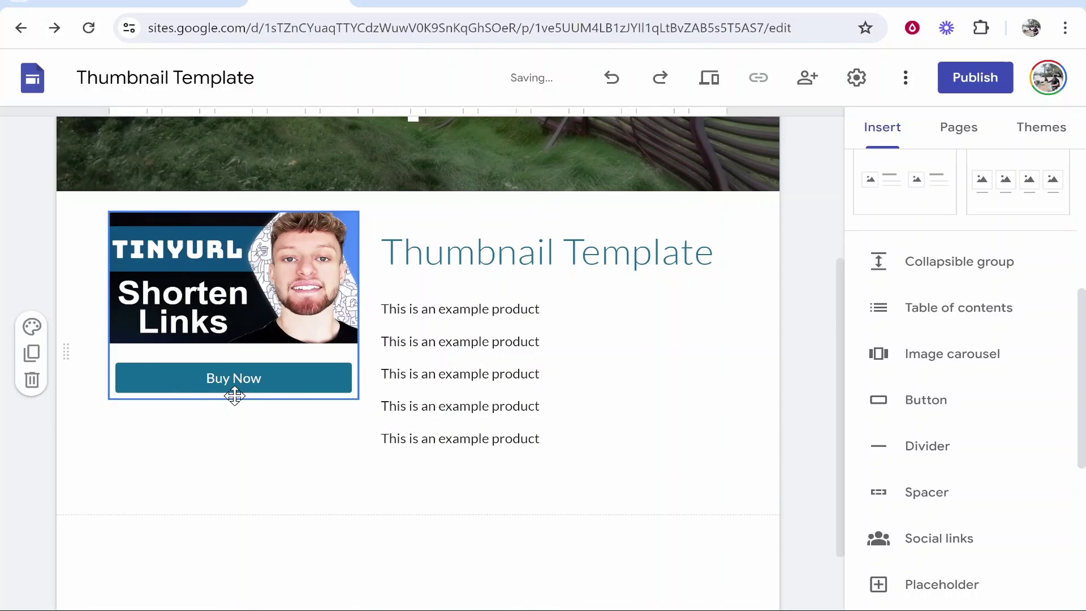
{"action": "left_click", "coordinate": [279, 383]}
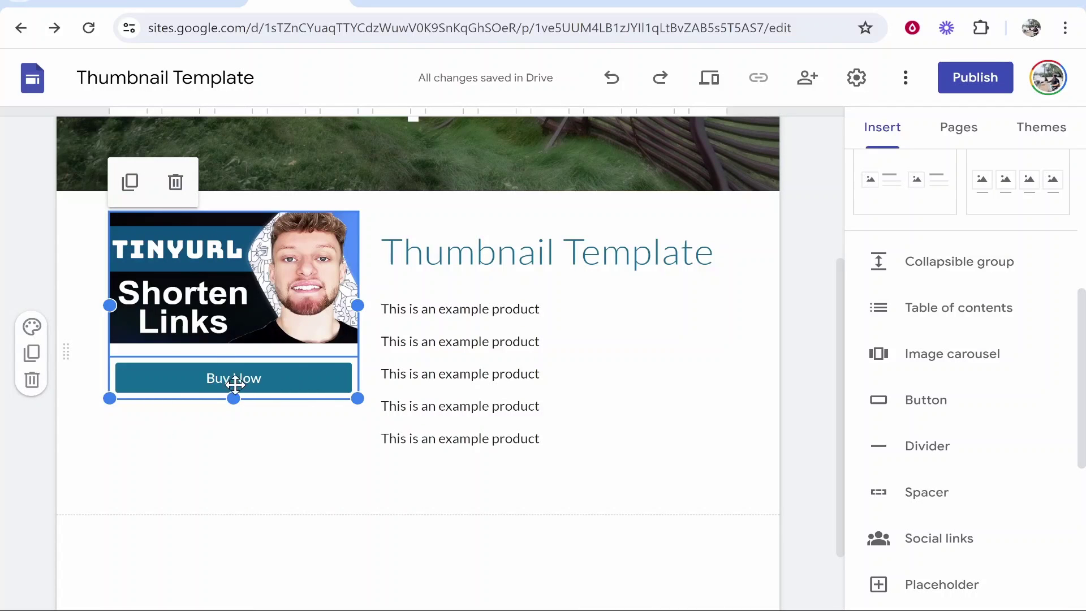
{"action": "mouse_move", "coordinate": [340, 195]}
{"action": "scroll", "coordinate": [339, 195], "scroll_direction": "up", "scroll_amount": 5}
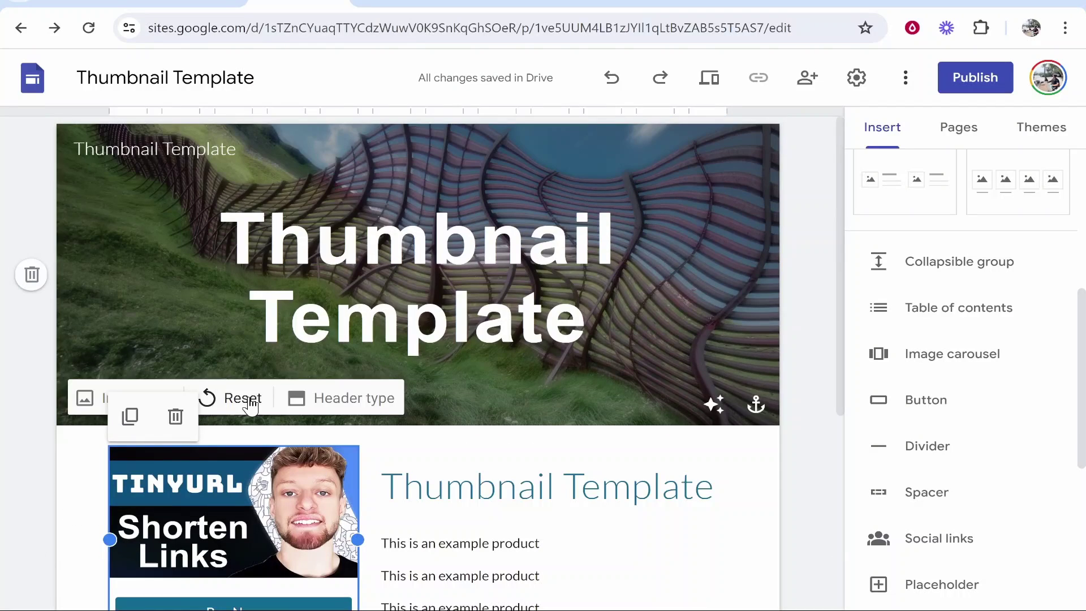
{"action": "scroll", "coordinate": [287, 335], "scroll_direction": "down", "scroll_amount": 4}
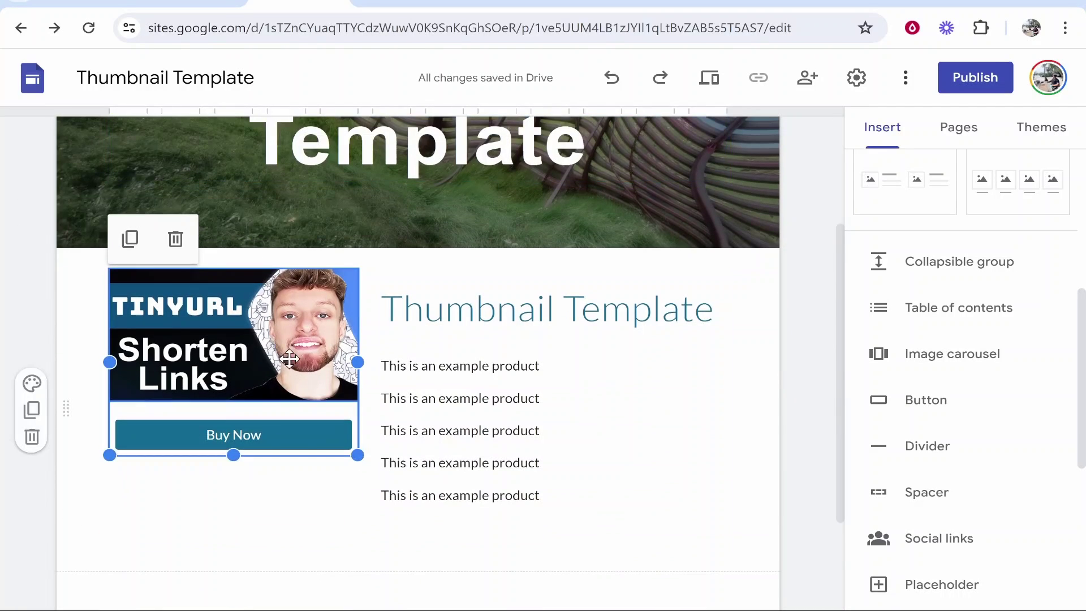
Publish the site at sites.google.com/view/thumbnail-template and scroll the live page.
{"action": "left_click", "coordinate": [971, 91]}
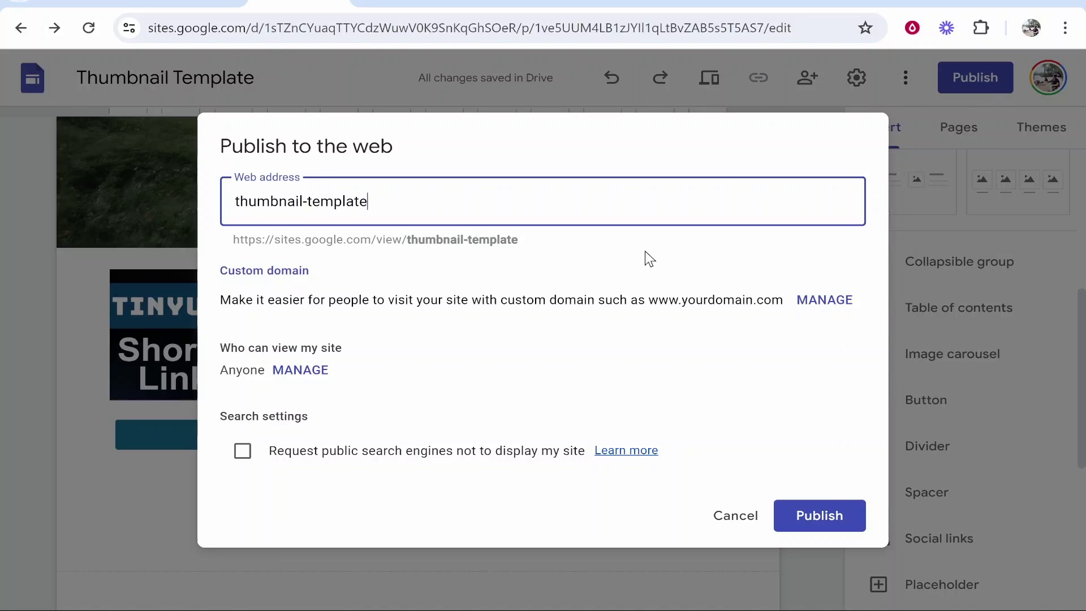
{"action": "left_click", "coordinate": [803, 514]}
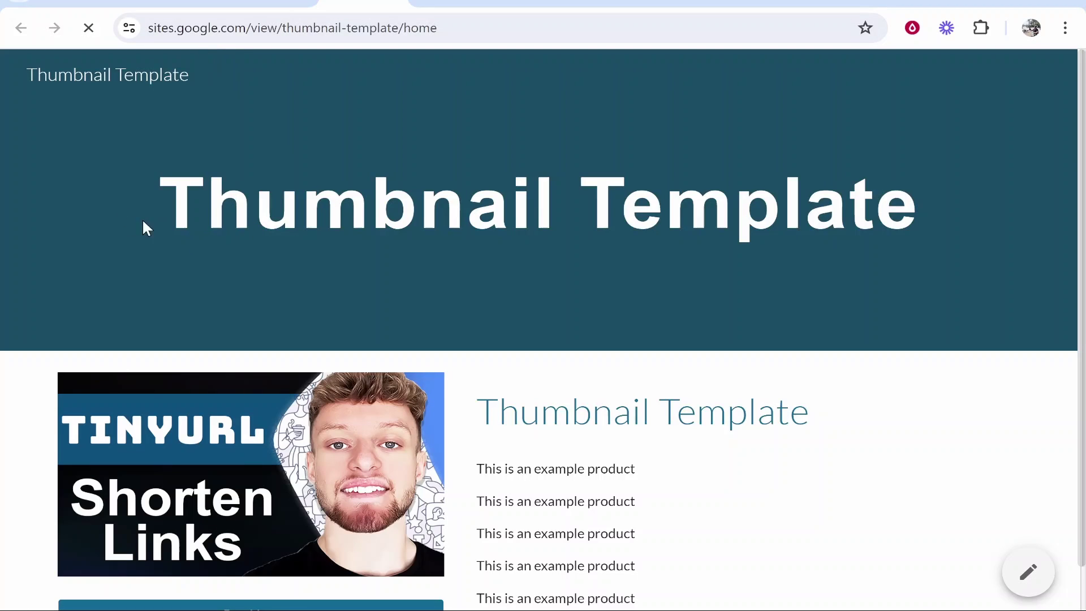
{"action": "scroll", "coordinate": [163, 223], "scroll_direction": "down", "scroll_amount": 1}
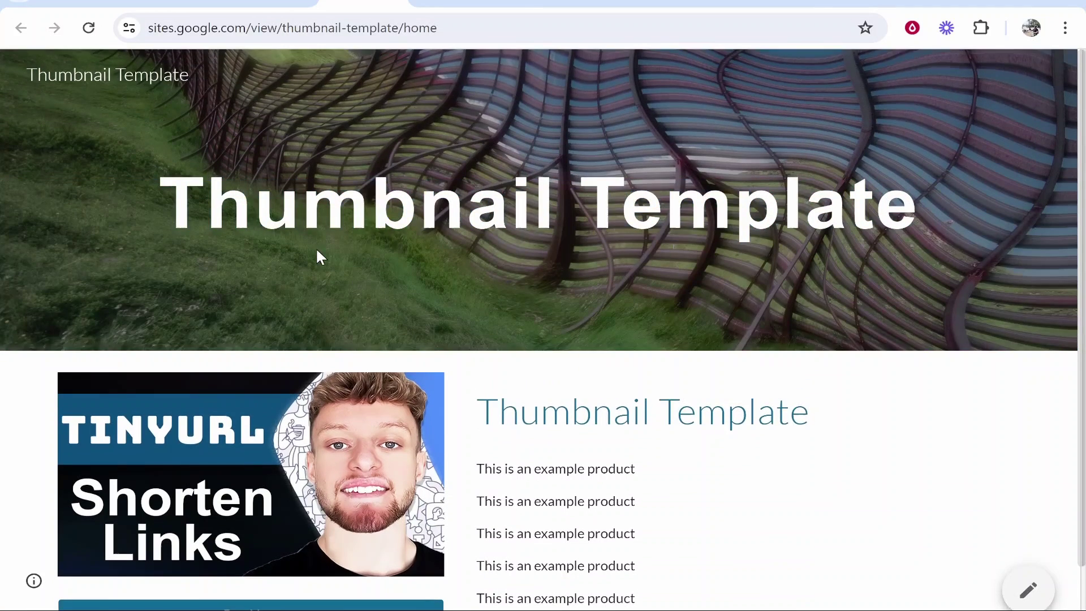
{"action": "scroll", "coordinate": [401, 383], "scroll_direction": "down", "scroll_amount": 1}
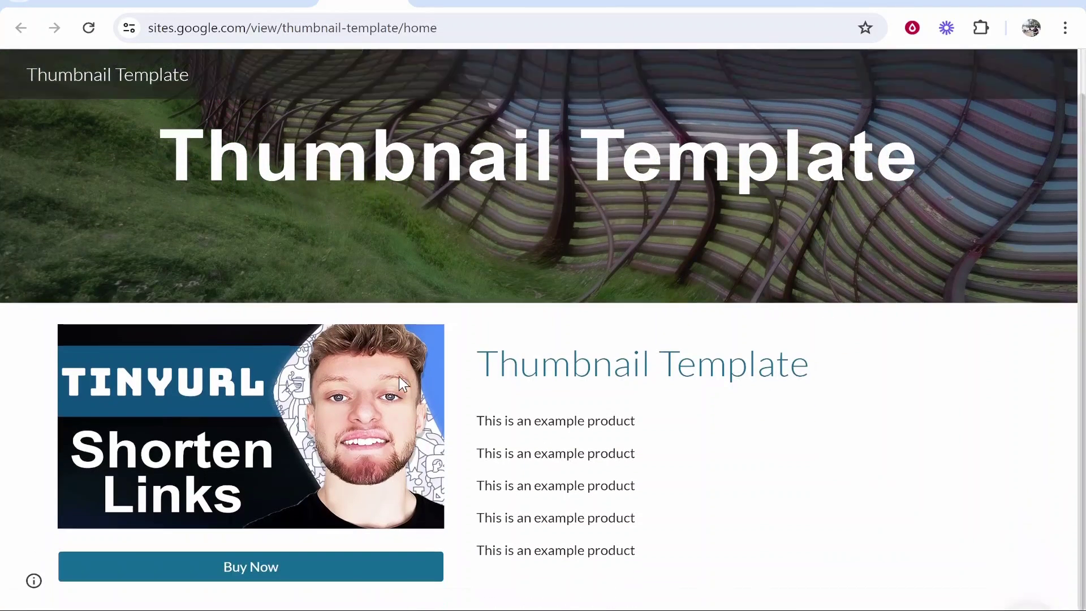
Follow Buy Now from the live site and complete a US$30 test purchase of Thumbnail Template.
{"action": "left_click", "coordinate": [255, 575]}
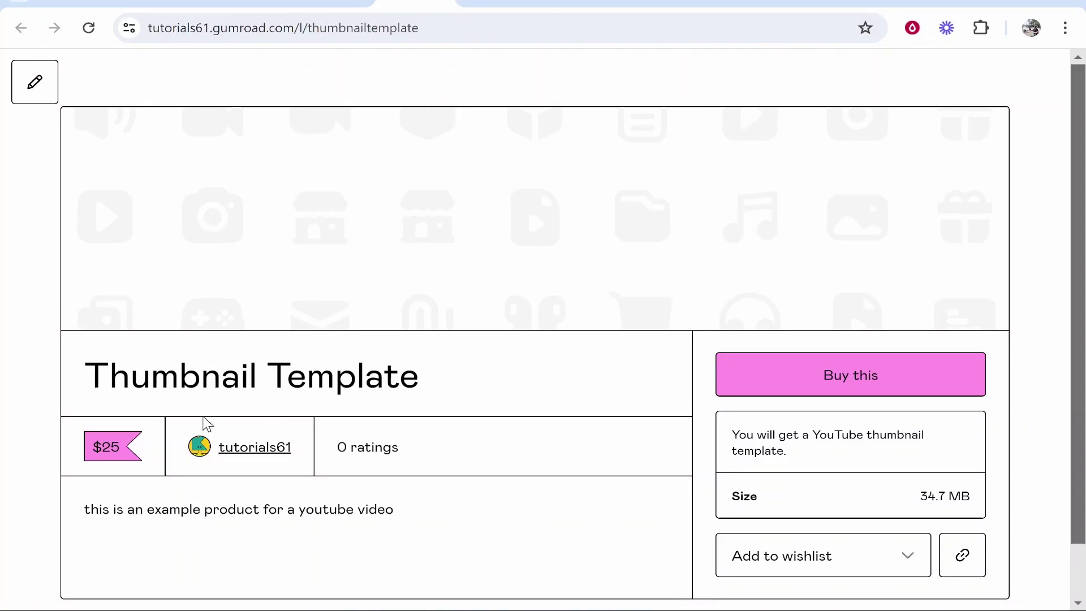
{"action": "scroll", "coordinate": [417, 371], "scroll_direction": "down", "scroll_amount": 1}
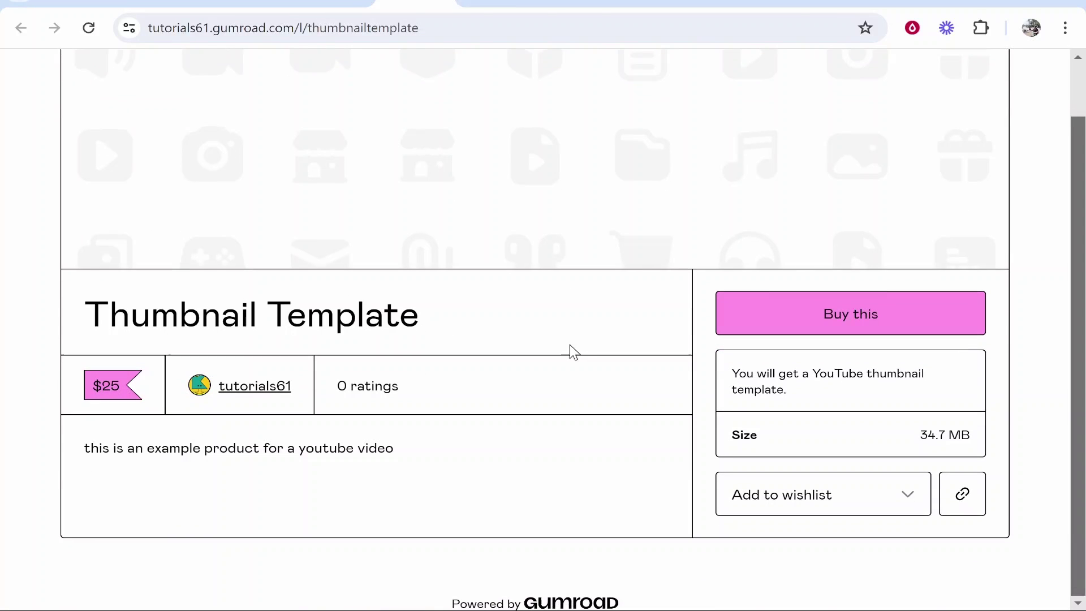
{"action": "left_click", "coordinate": [868, 323]}
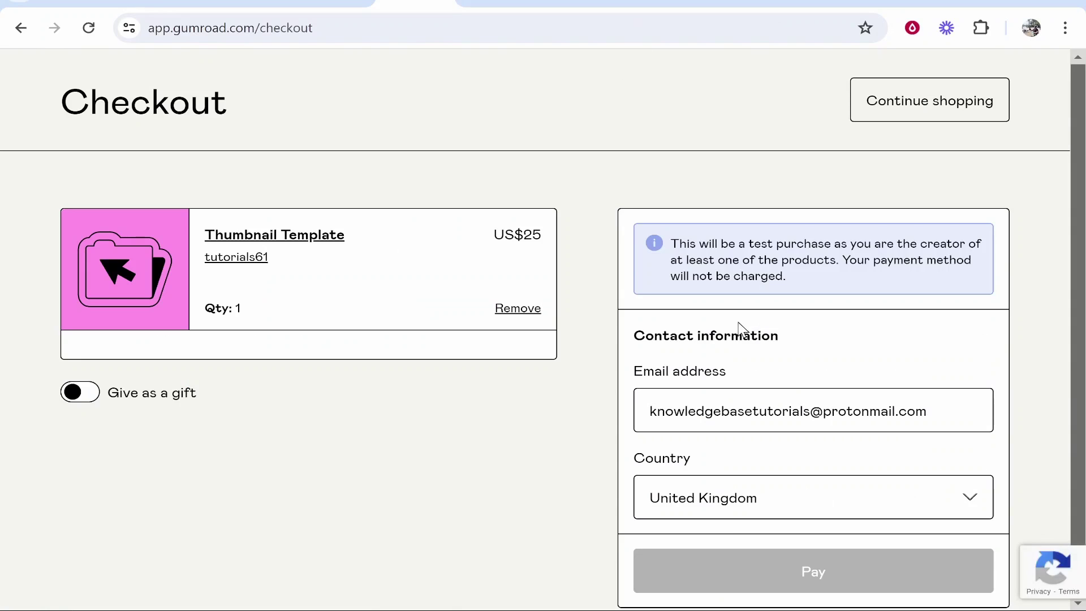
{"action": "scroll", "coordinate": [729, 324], "scroll_direction": "down", "scroll_amount": 1}
{"action": "left_click_drag", "start_coordinate": [478, 363], "coordinate": [548, 378]}
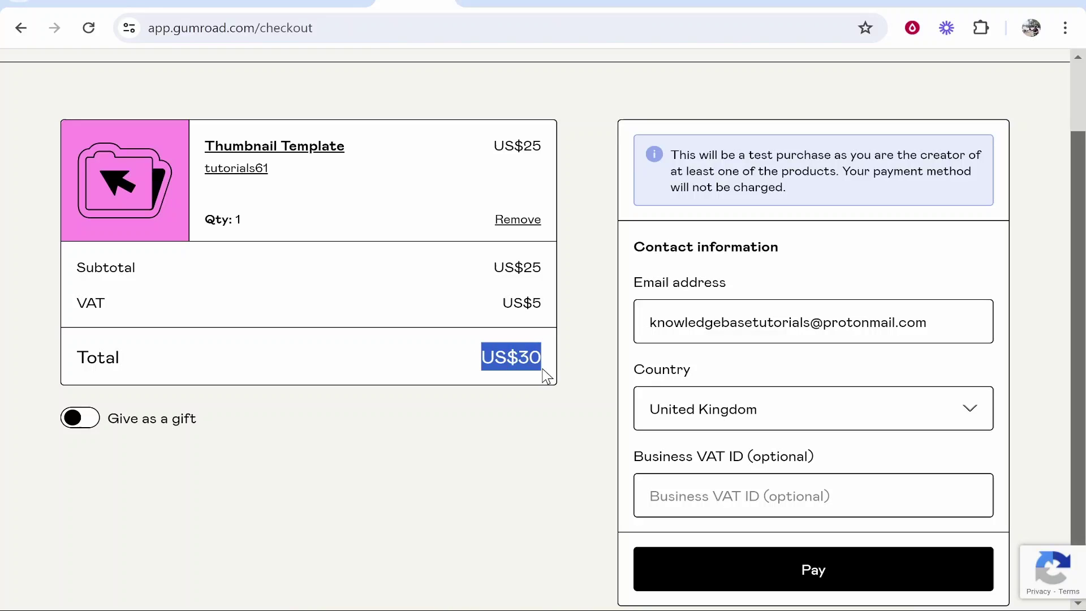
{"action": "left_click", "coordinate": [548, 378]}
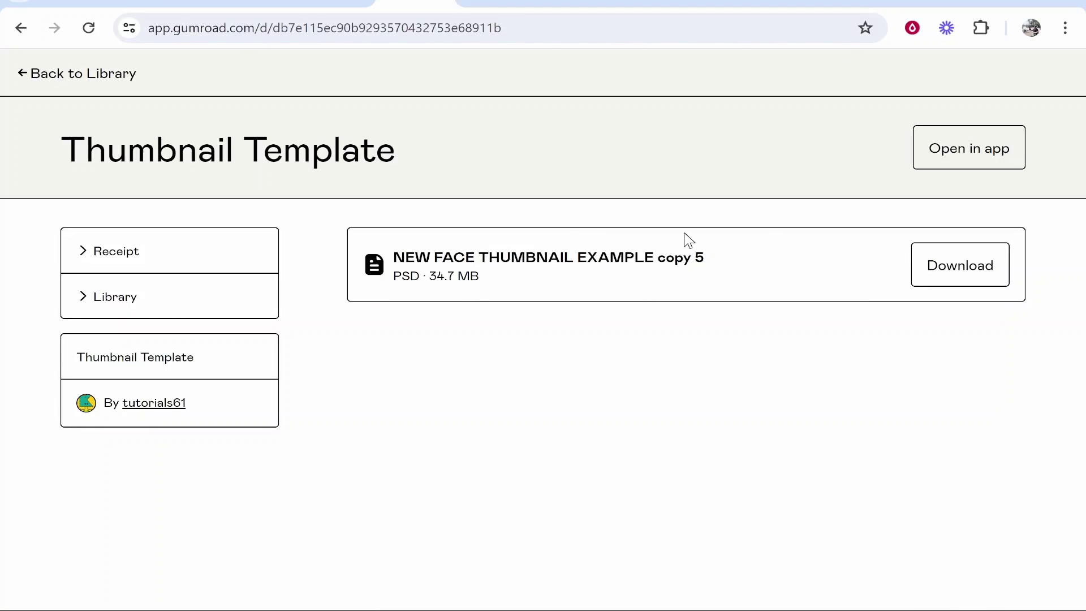
Return to the Gumroad library and reopen the payout settings.
{"action": "left_click", "coordinate": [19, 78]}
{"action": "scroll", "coordinate": [452, 254], "scroll_direction": "down", "scroll_amount": 2}
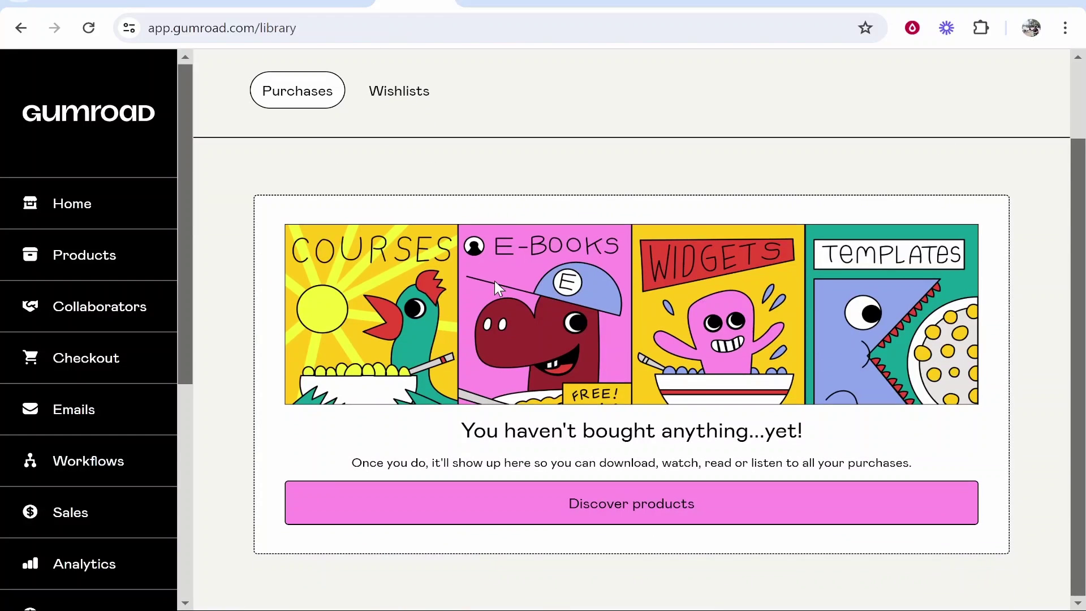
{"action": "scroll", "coordinate": [107, 435], "scroll_direction": "down", "scroll_amount": 6}
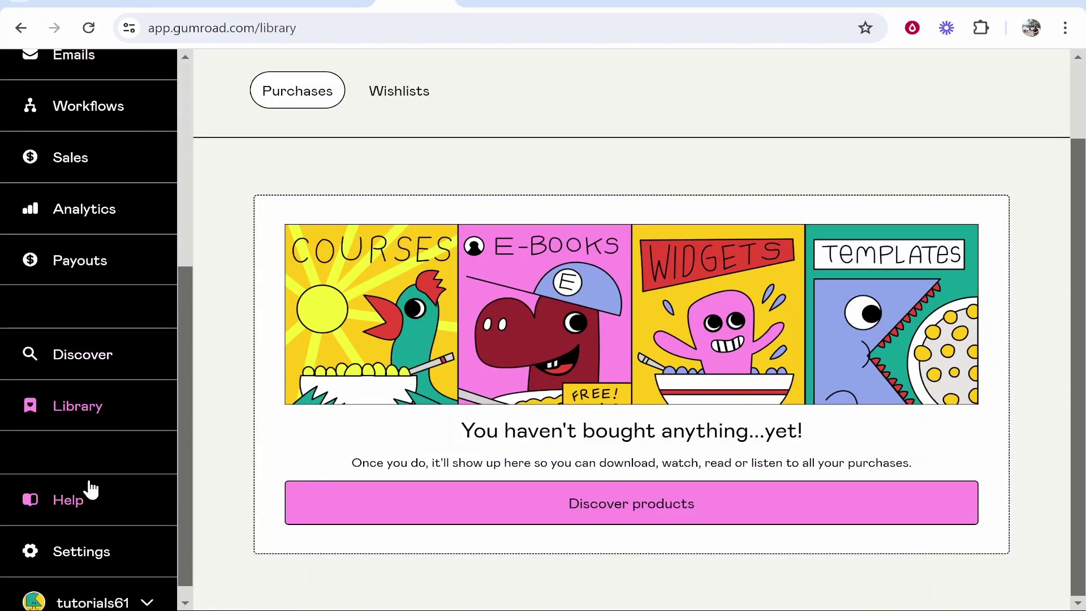
{"action": "left_click", "coordinate": [88, 576]}
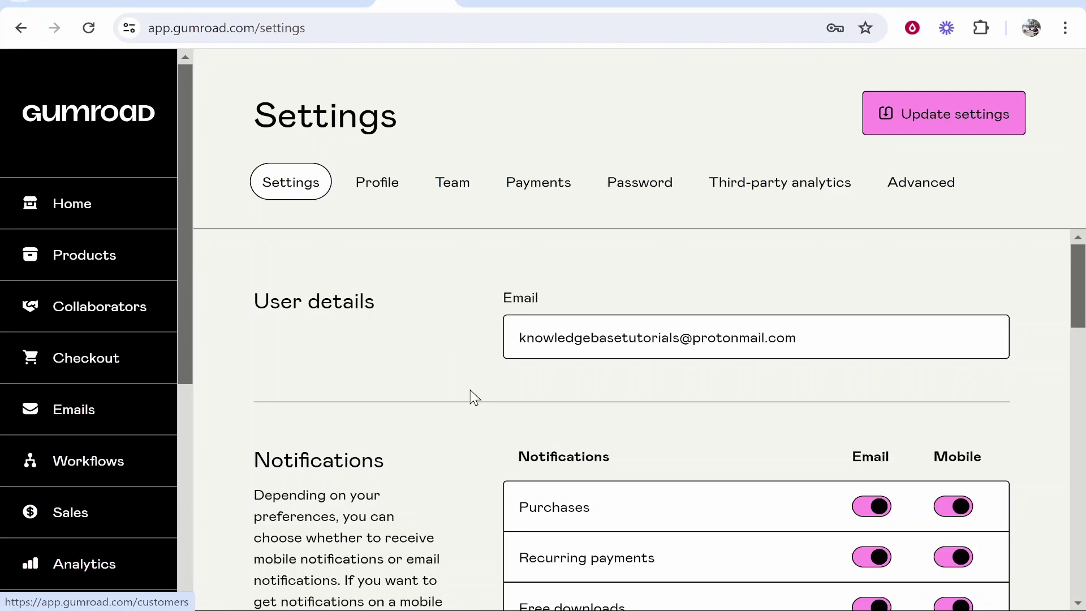
{"action": "left_click", "coordinate": [547, 203]}
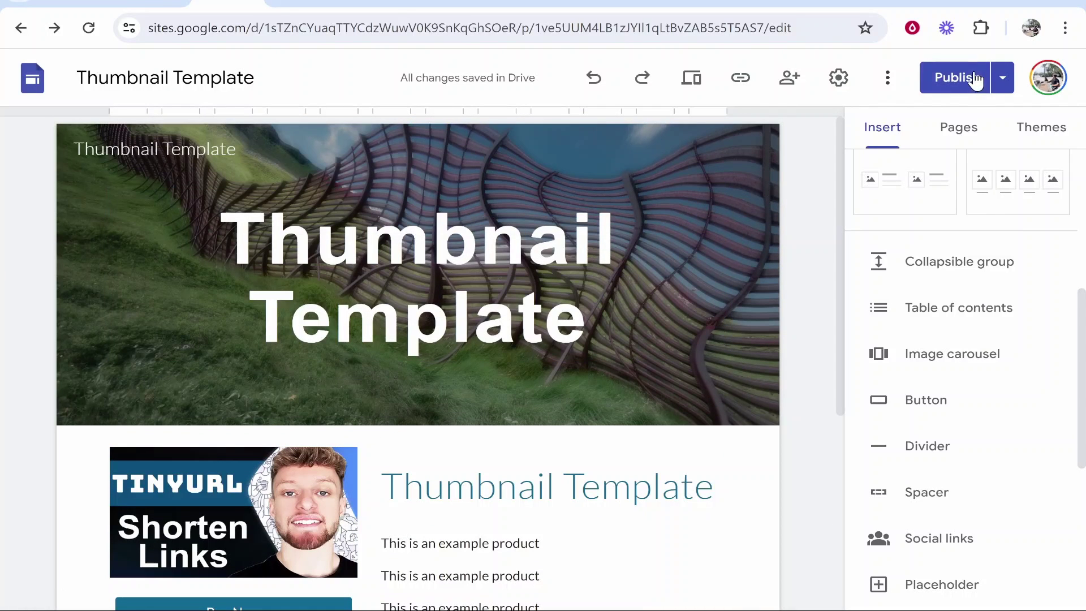
Open the published site, select its web address, and view the $25 Thumbnail Template page.
{"action": "left_click", "coordinate": [940, 77]}
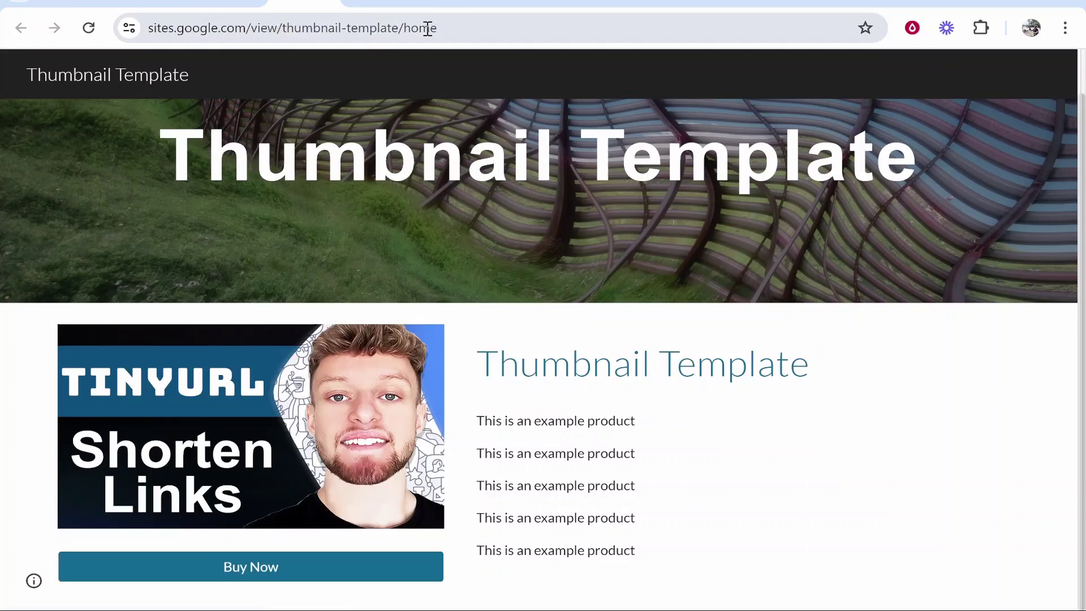
{"action": "left_click_drag", "start_coordinate": [437, 28], "coordinate": [121, 10]}
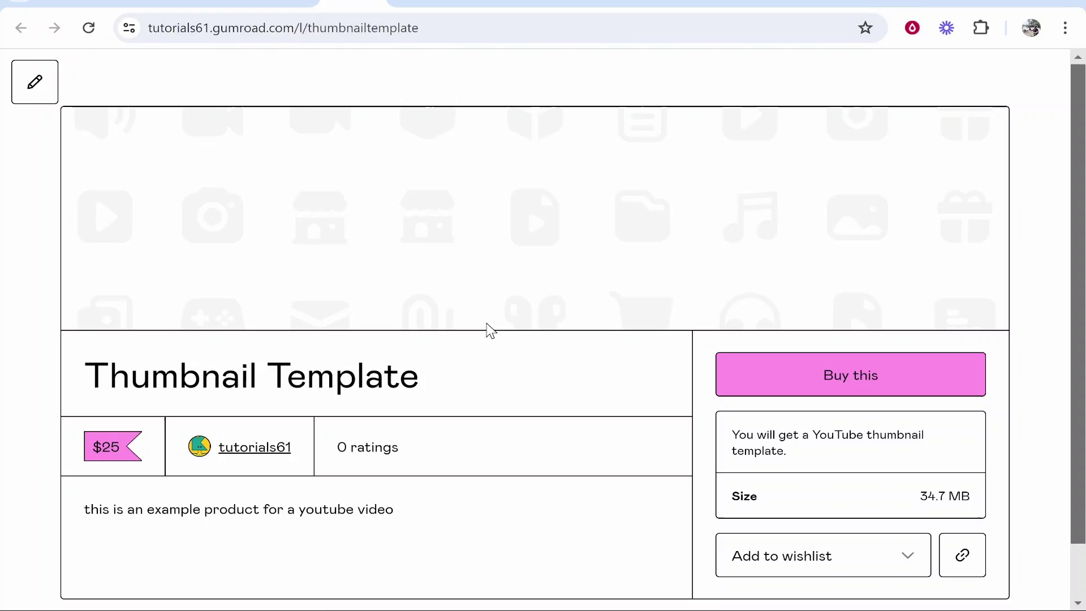
{"action": "scroll", "coordinate": [582, 375], "scroll_direction": "down", "scroll_amount": 2}
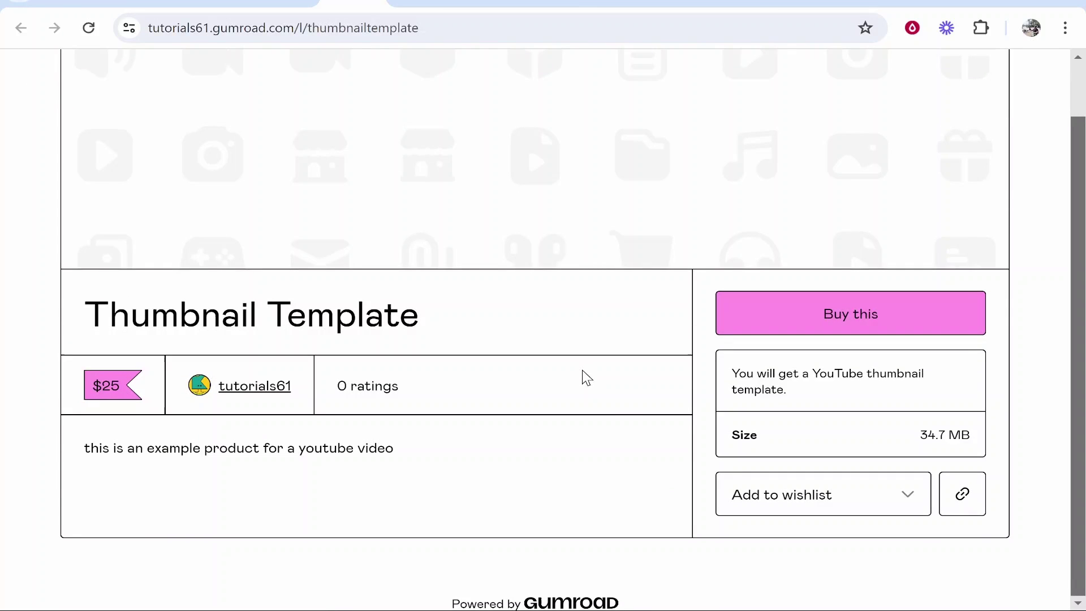
{"action": "scroll", "coordinate": [620, 413], "scroll_direction": "up", "scroll_amount": 1}
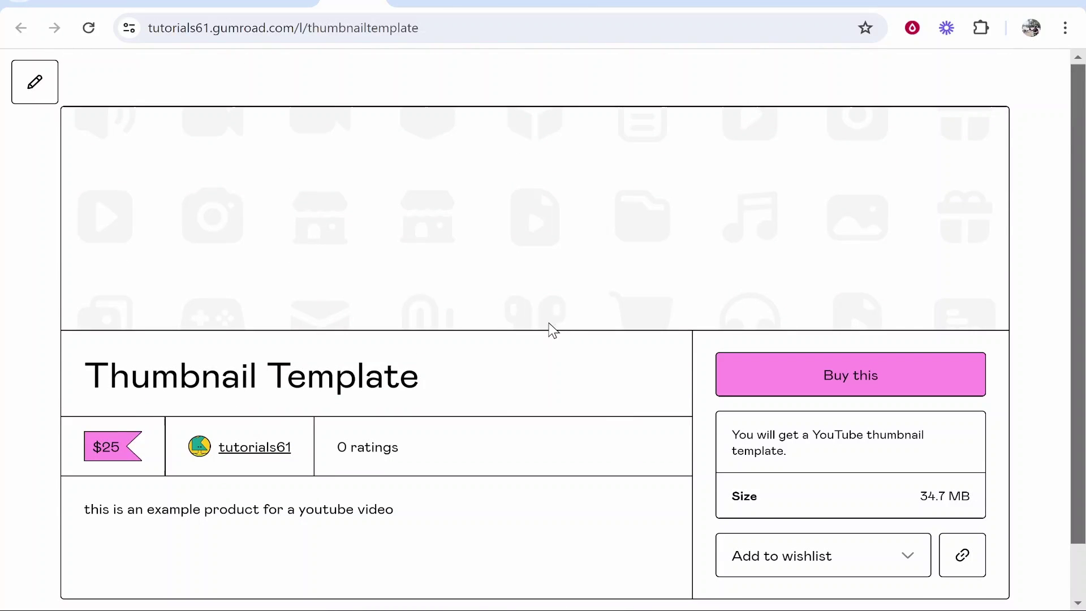